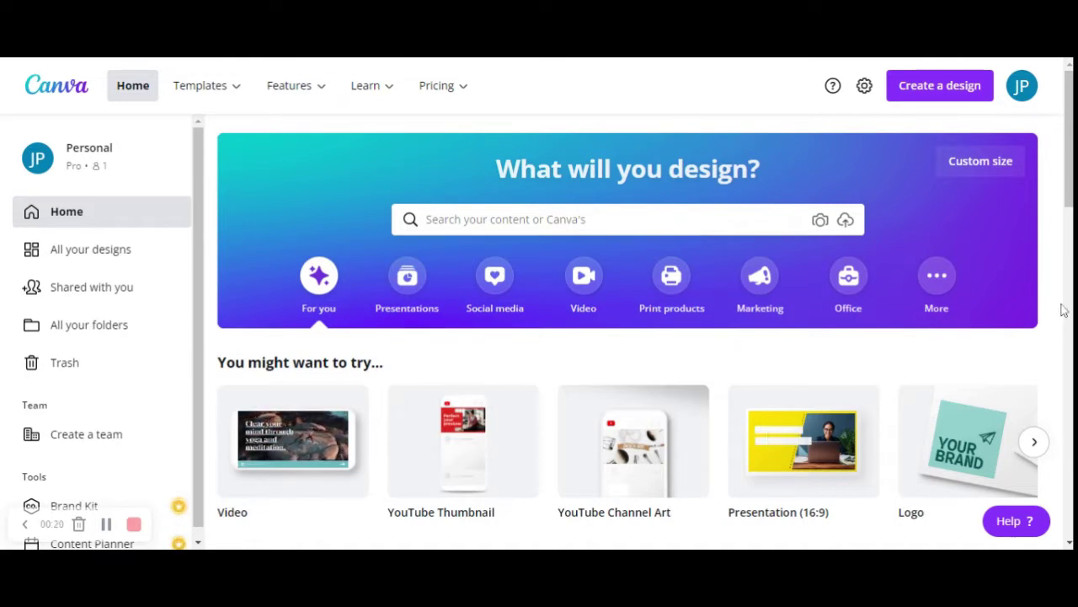
# Step: Create a new custom-size blank design of 1000 × 1000 px
pyautogui.click(927, 90)
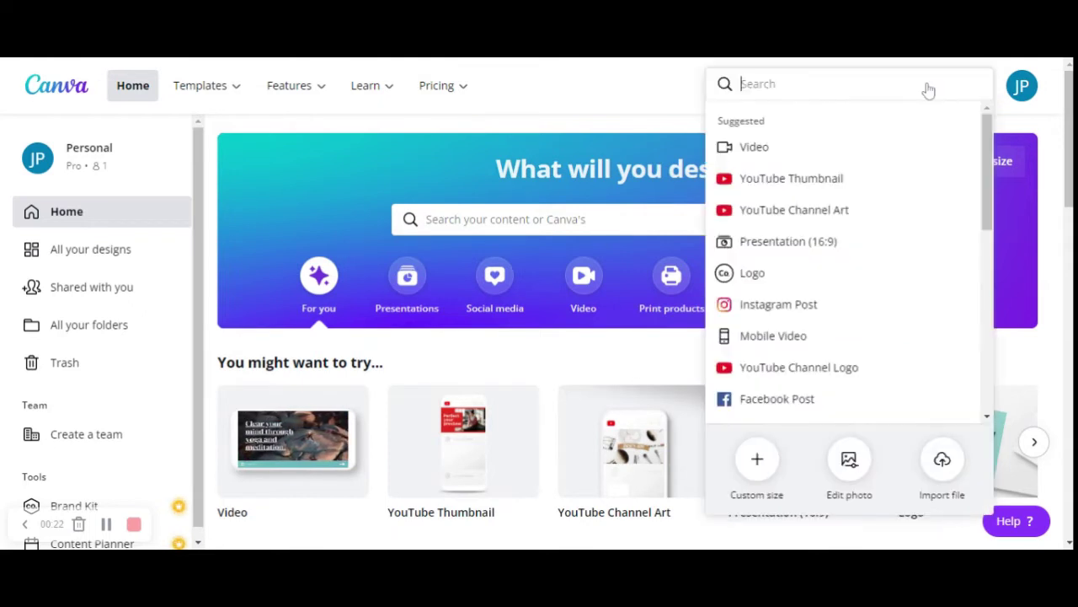
pyautogui.click(761, 458)
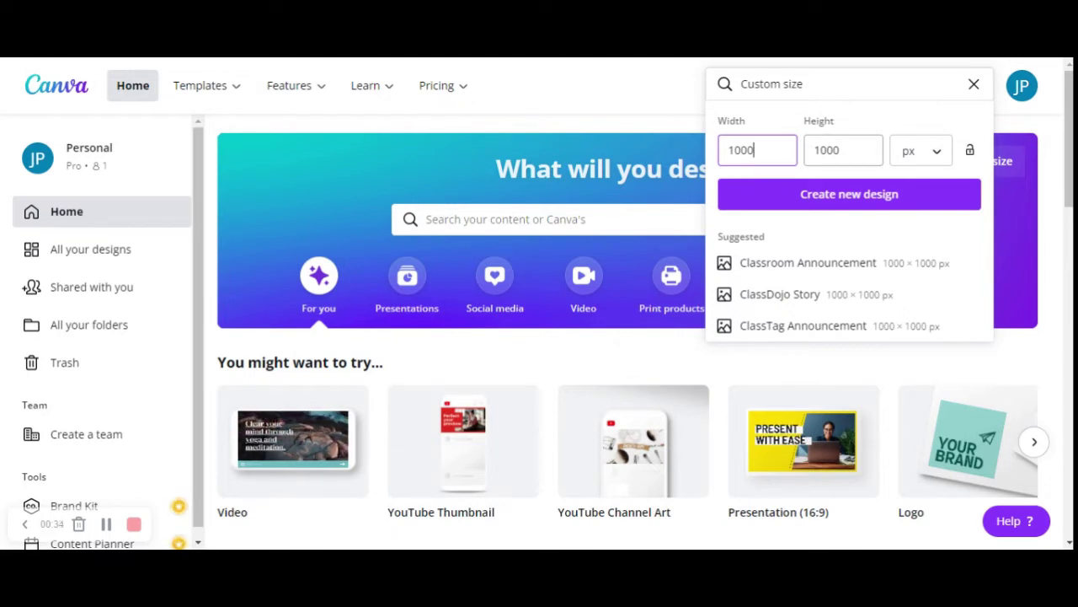
pyautogui.click(864, 200)
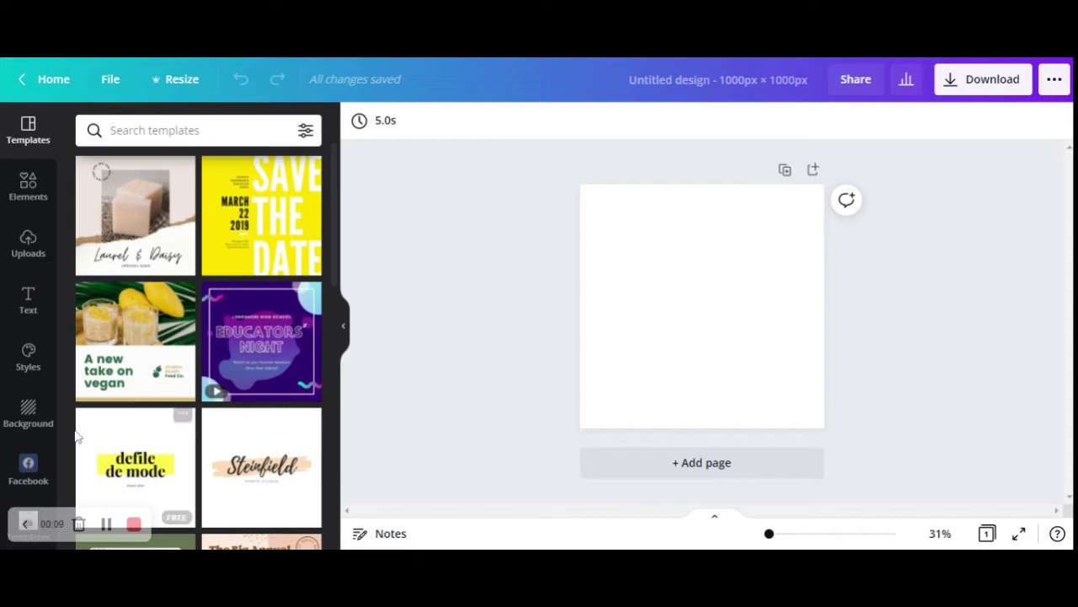
# Step: Try dark red and then purple custom colours as the page background
pyautogui.click(38, 419)
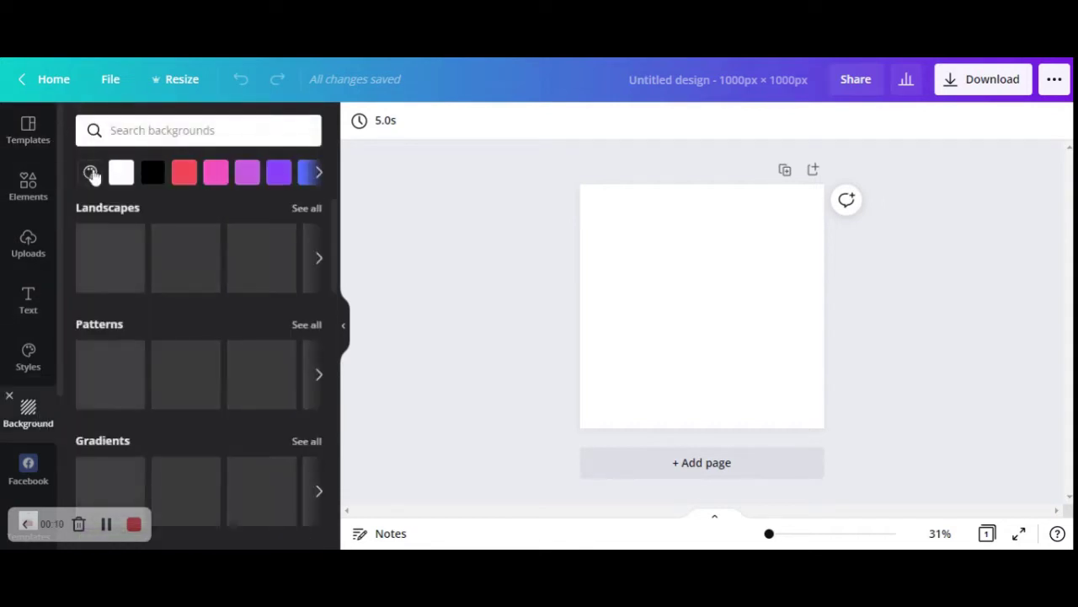
pyautogui.click(91, 173)
pyautogui.scroll(-1, 194, 236)
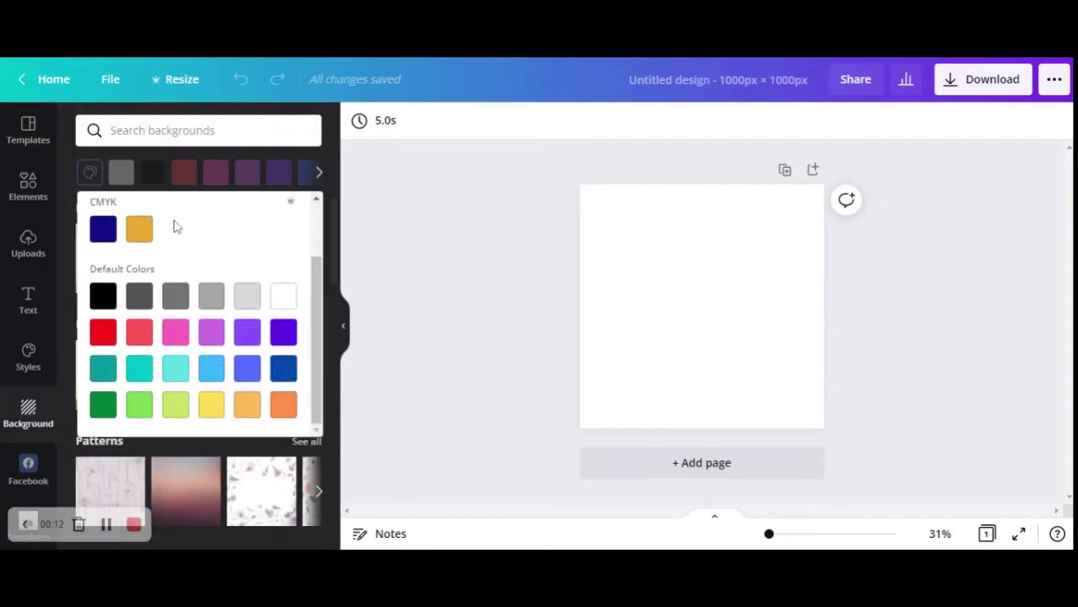
pyautogui.scroll(1, 143, 240)
pyautogui.click(107, 251)
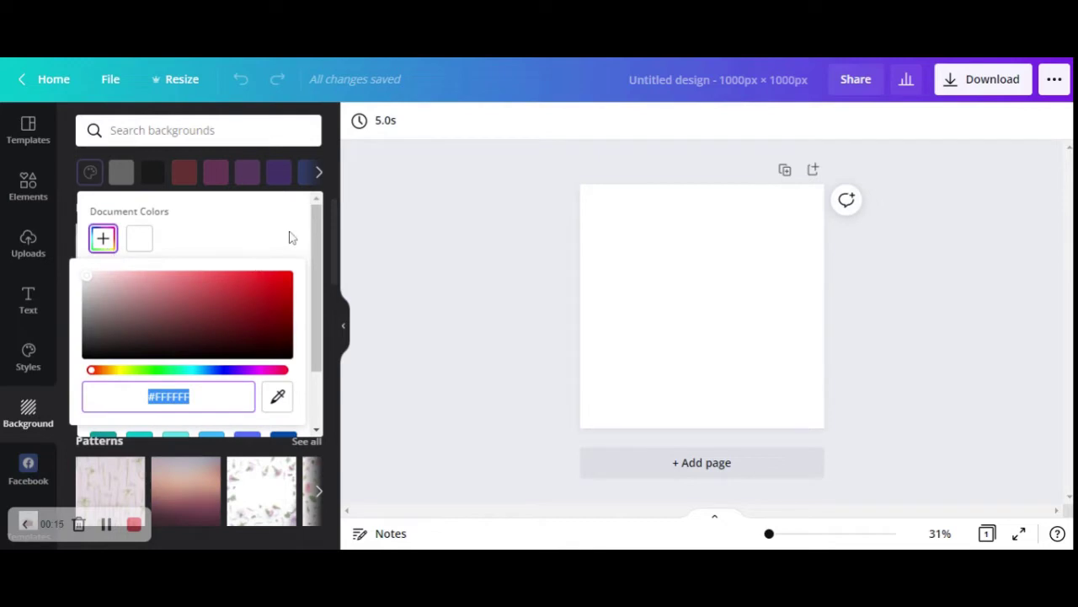
pyautogui.click(265, 307)
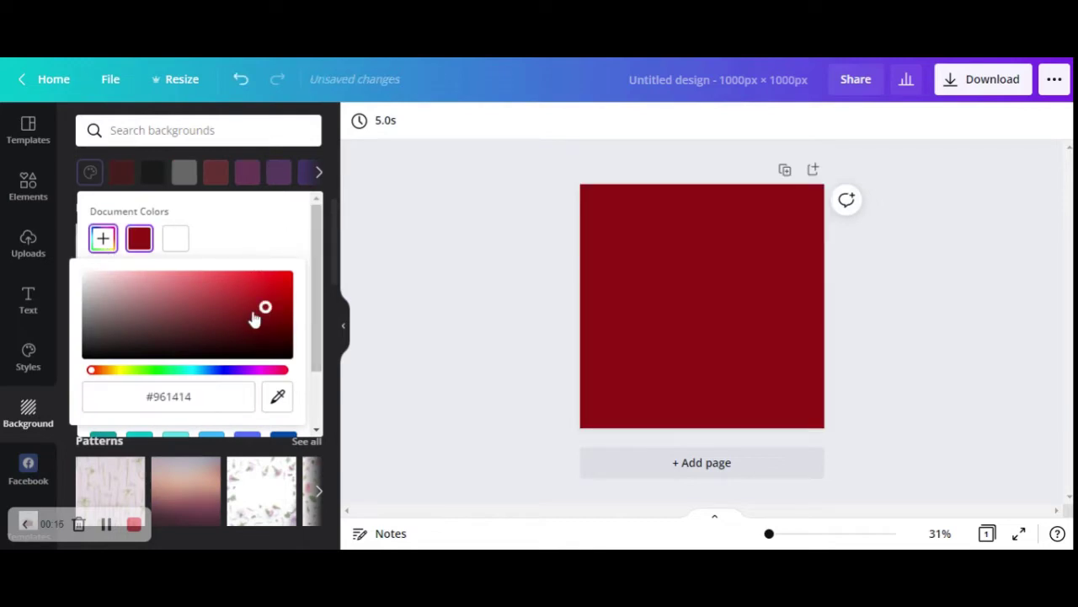
pyautogui.click(248, 371)
# Step: Try the floral petal and flower stem patterns, then set the background to plain white
pyautogui.click(255, 485)
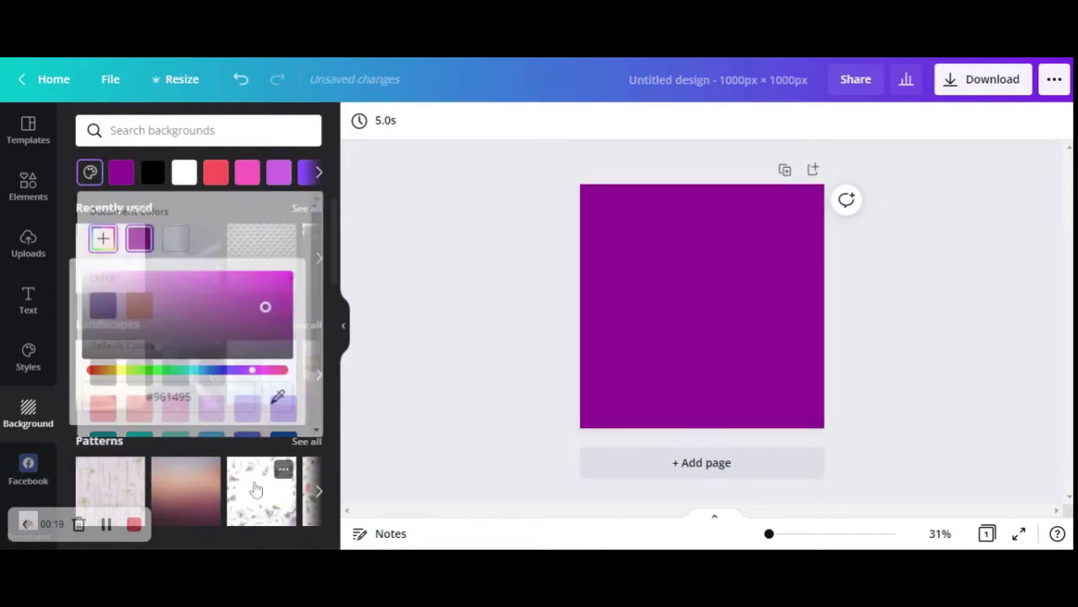
pyautogui.click(255, 489)
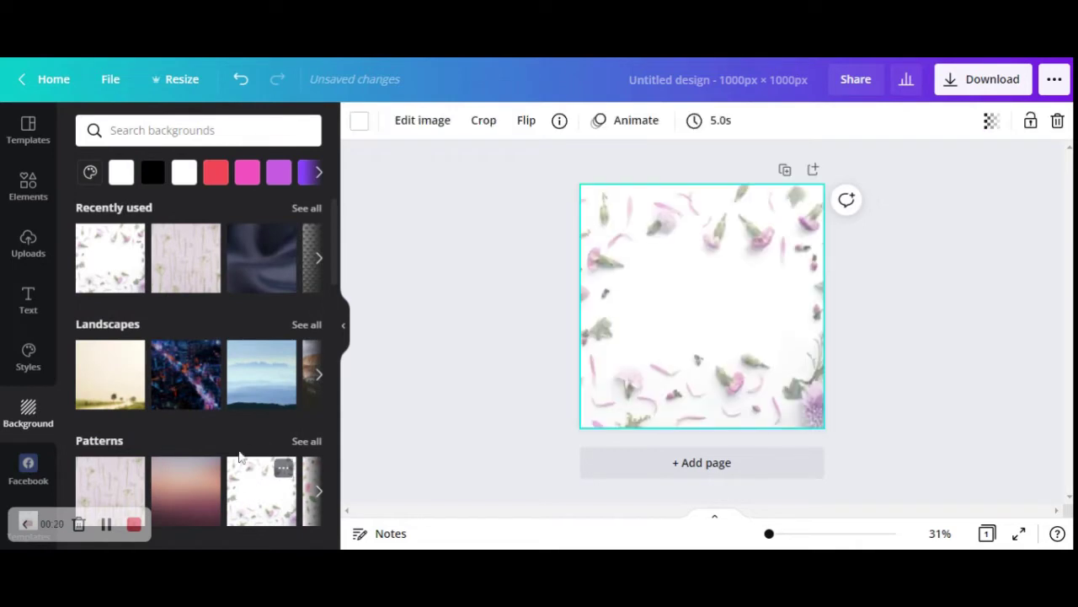
pyautogui.click(118, 479)
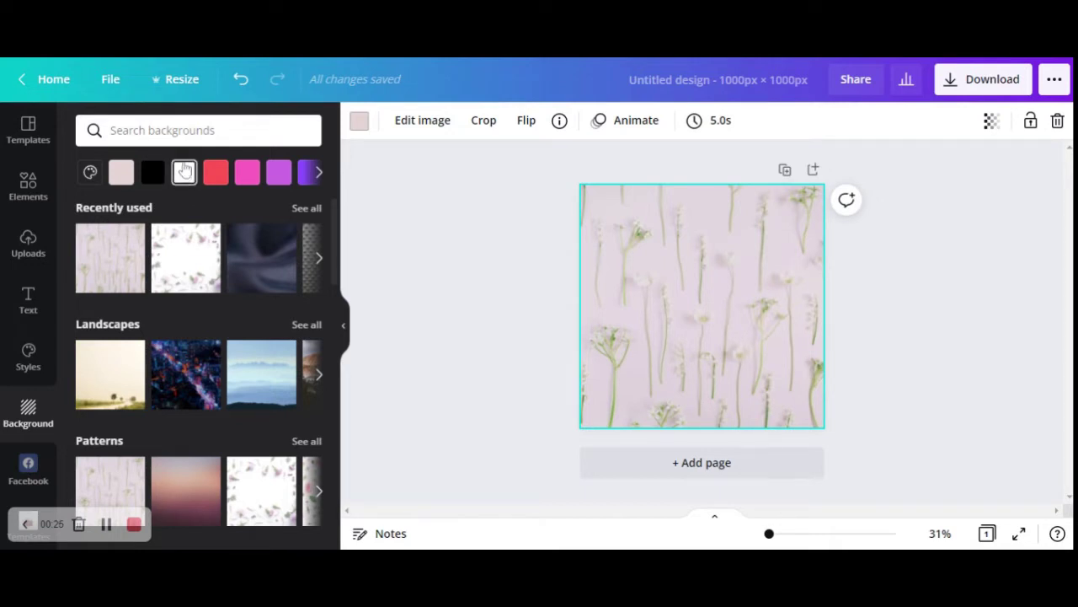
pyautogui.click(185, 173)
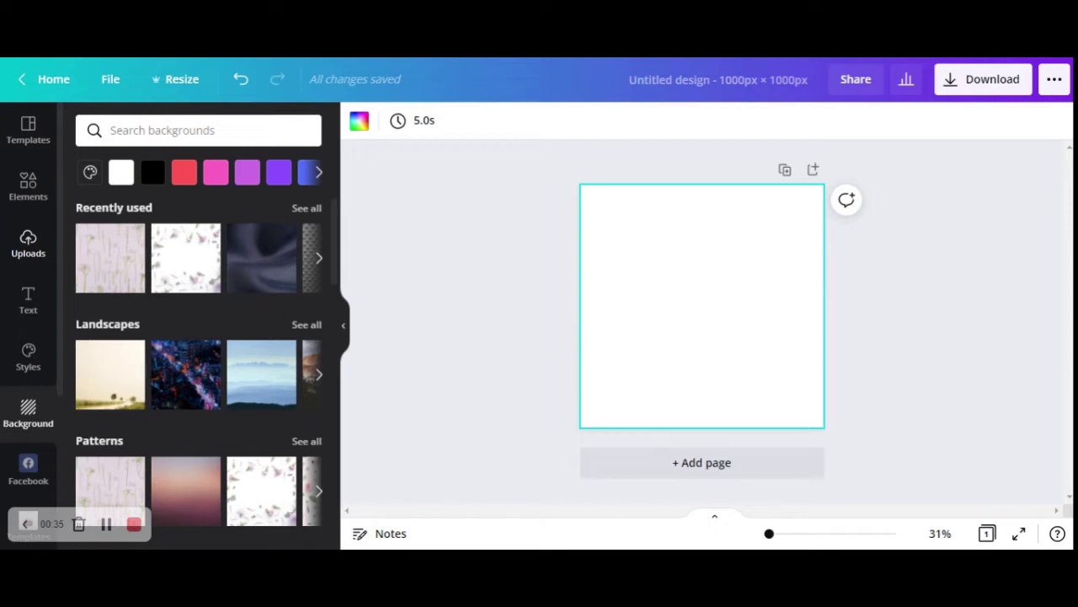
# Step: Search Elements for 'floral frame' and add the corner floral frame to the page
pyautogui.click(24, 182)
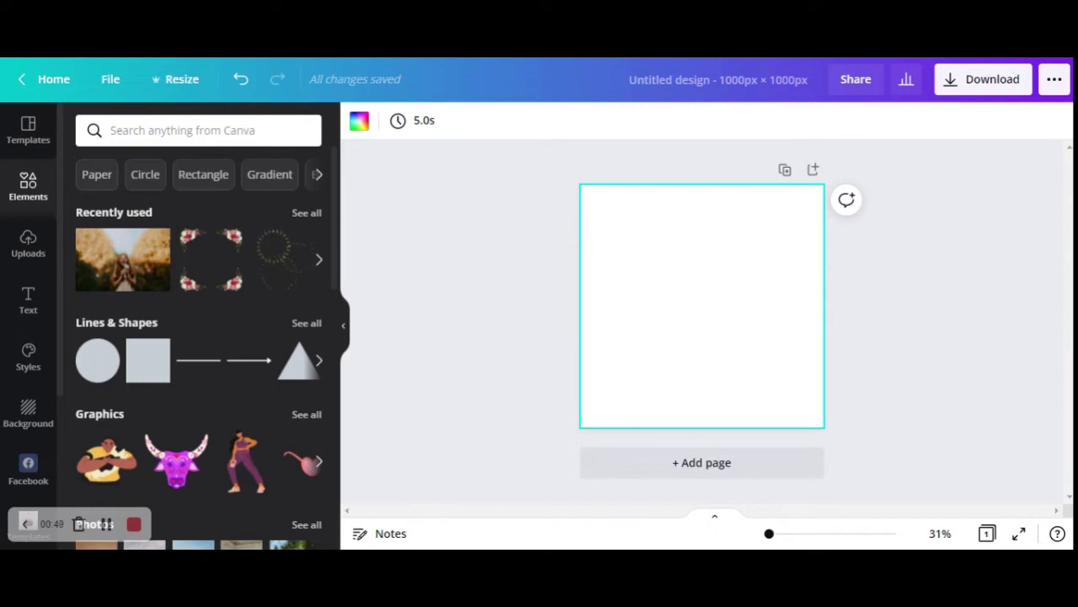
pyautogui.click(182, 130)
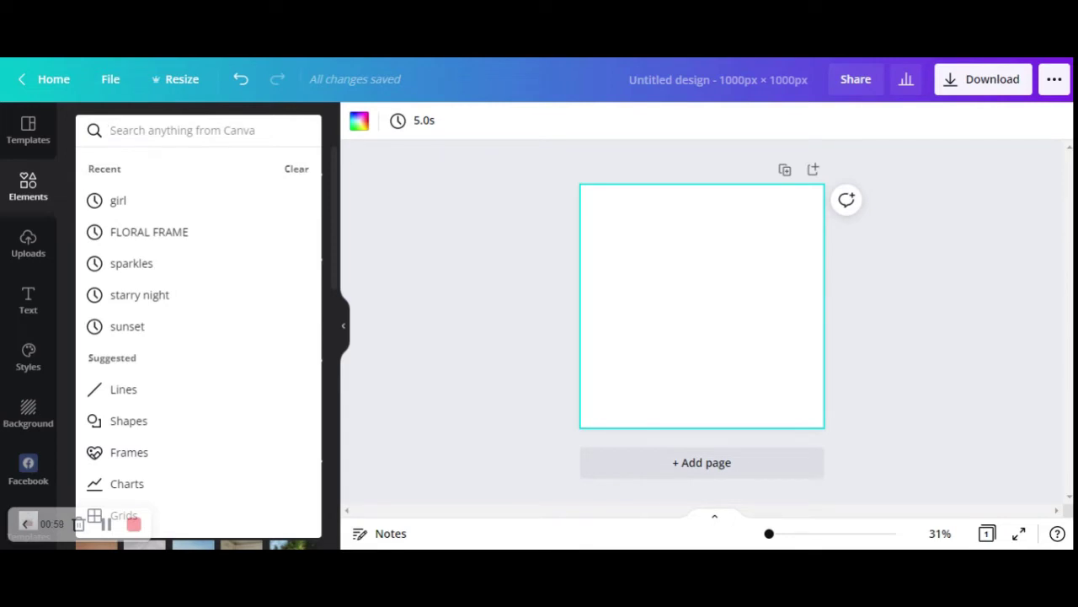
pyautogui.write('flora')
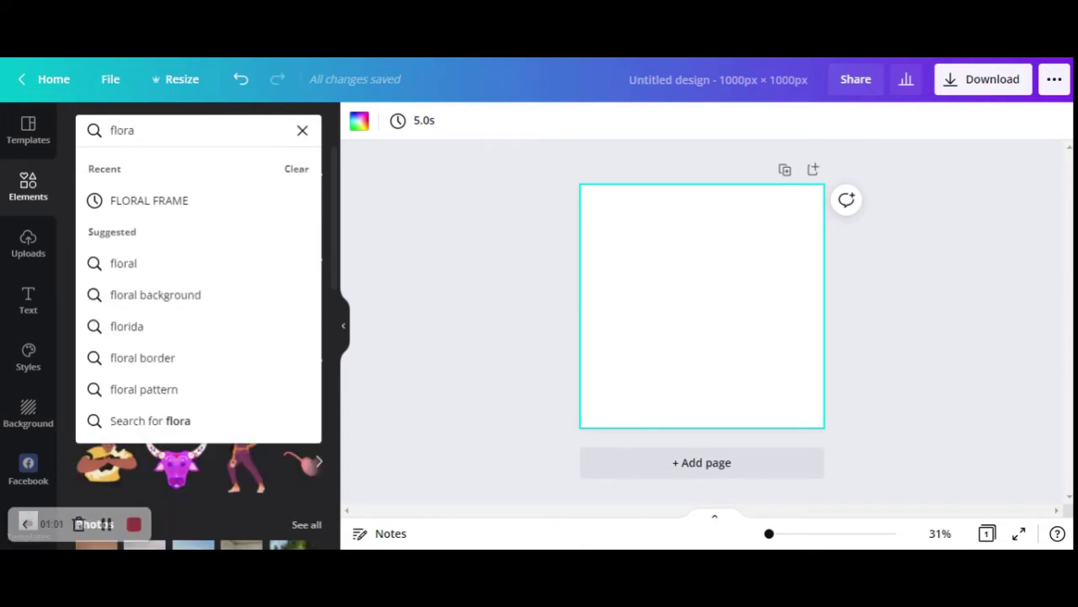
pyautogui.write('l frame')
pyautogui.press('Return')
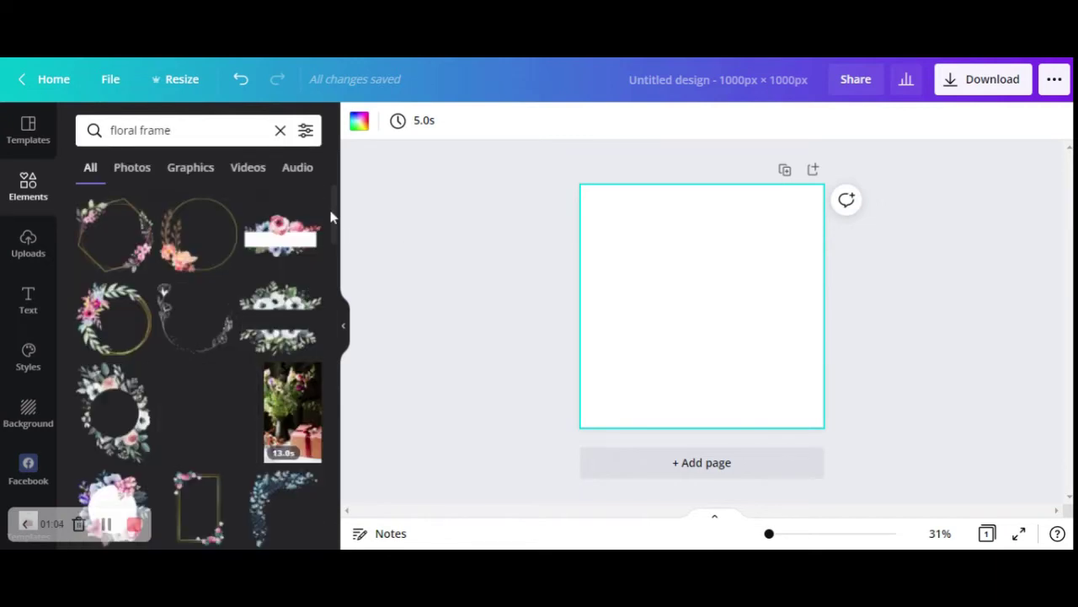
pyautogui.moveTo(335, 211); pyautogui.dragTo(329, 256)
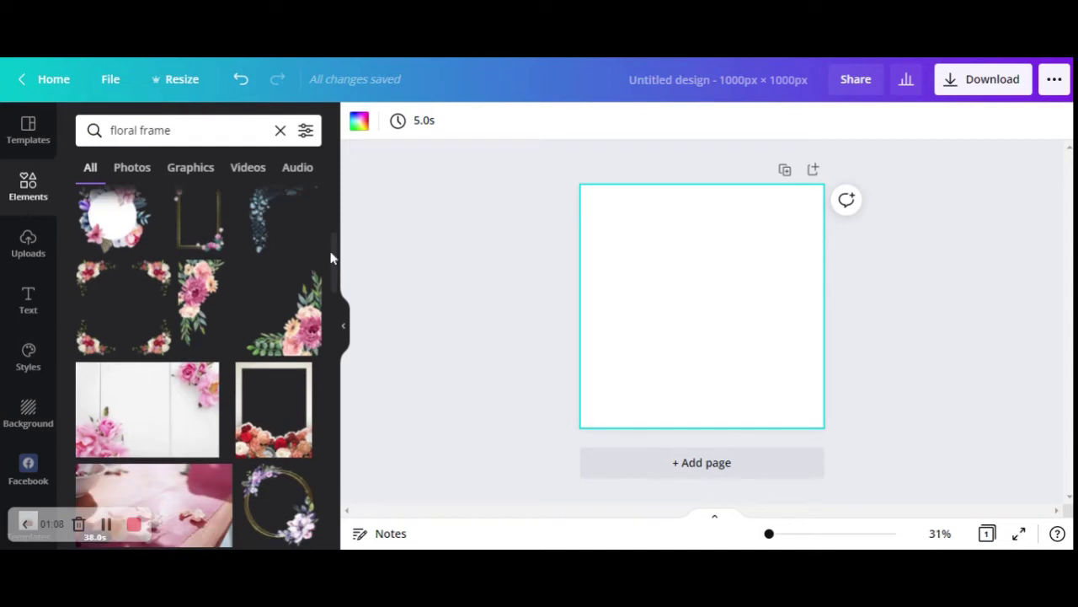
pyautogui.click(110, 307)
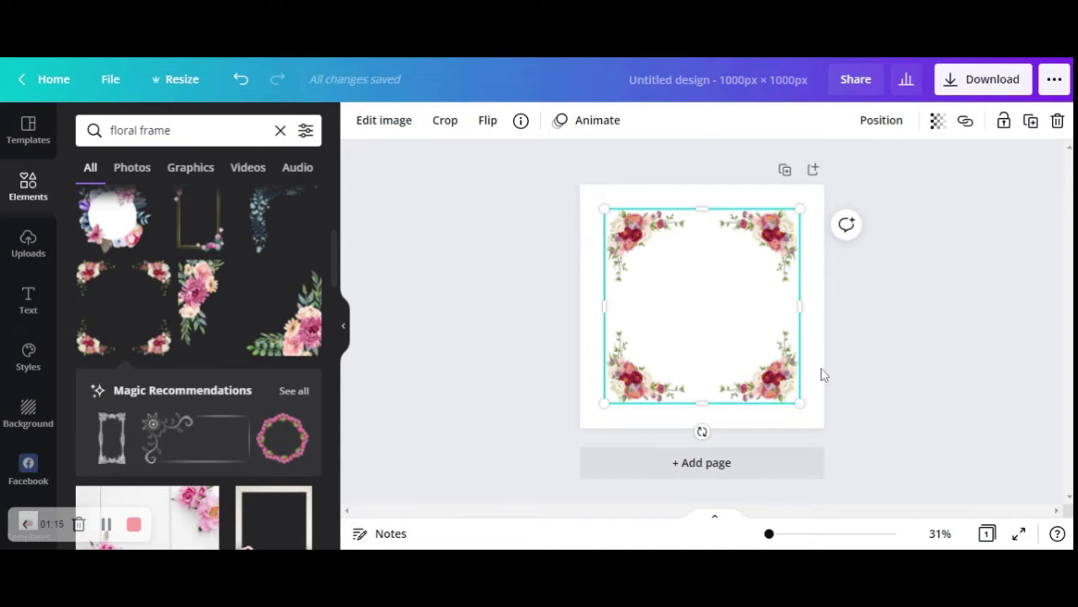
pyautogui.scroll(3, 265, 311)
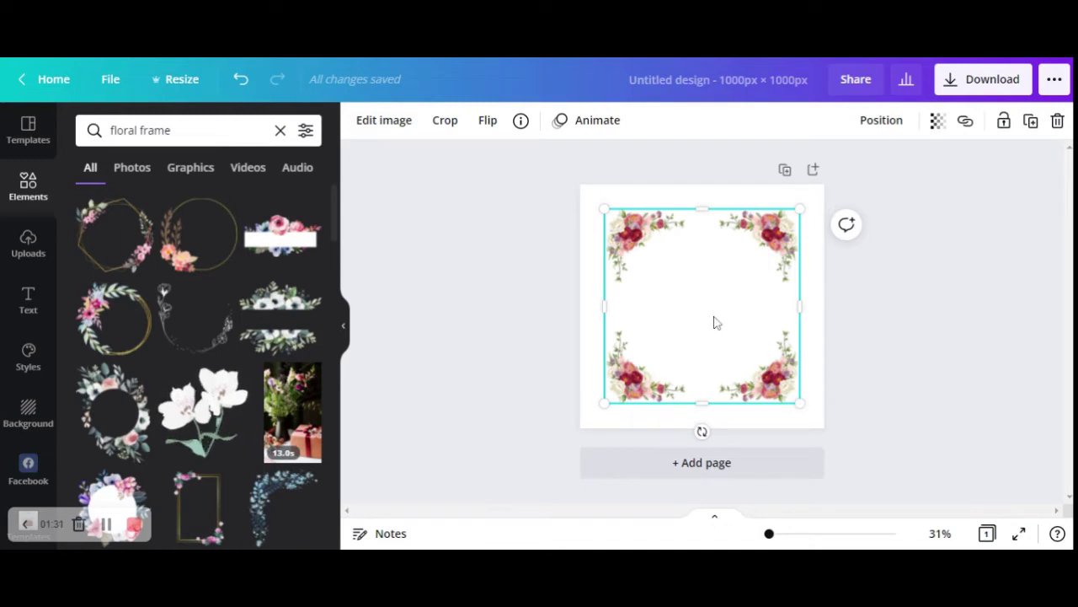
# Step: Stretch the floral frame past every page edge and centre it on the page
pyautogui.moveTo(714, 324); pyautogui.dragTo(705, 324)
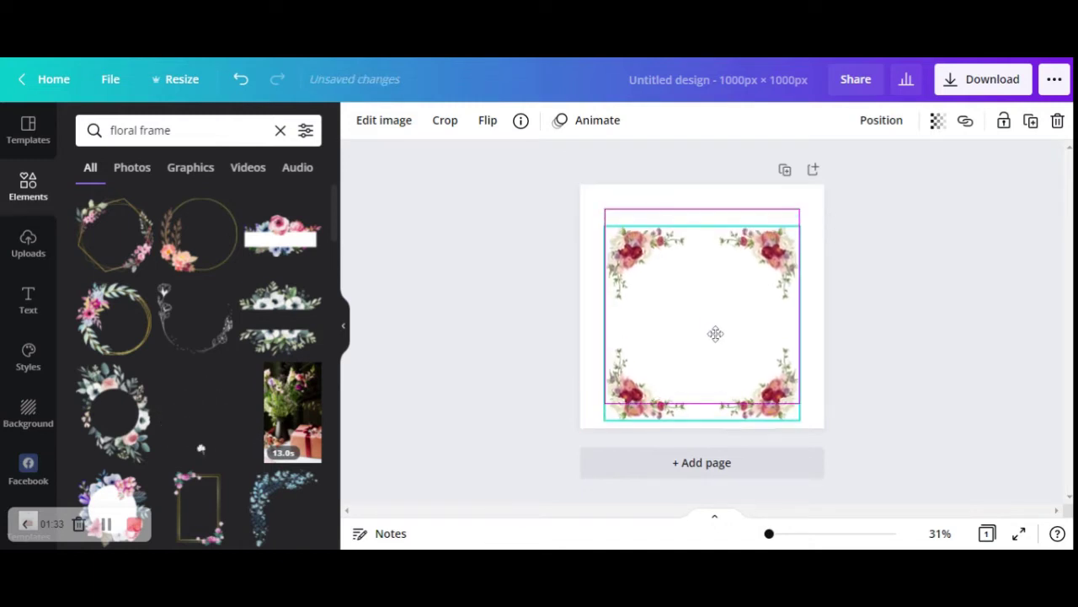
pyautogui.moveTo(798, 209)
pyautogui.mouseDown()
pyautogui.moveTo(740, 266)
pyautogui.moveTo(748, 256)
pyautogui.mouseUp()
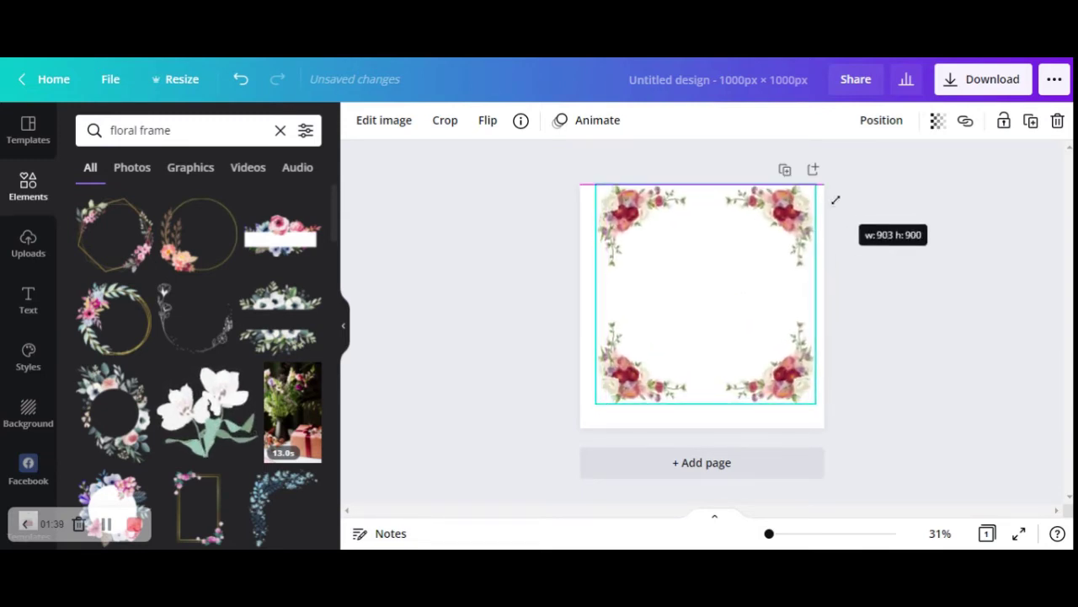
pyautogui.moveTo(749, 256); pyautogui.dragTo(830, 178)
pyautogui.moveTo(597, 403); pyautogui.dragTo(572, 427)
pyautogui.moveTo(820, 427); pyautogui.dragTo(832, 439)
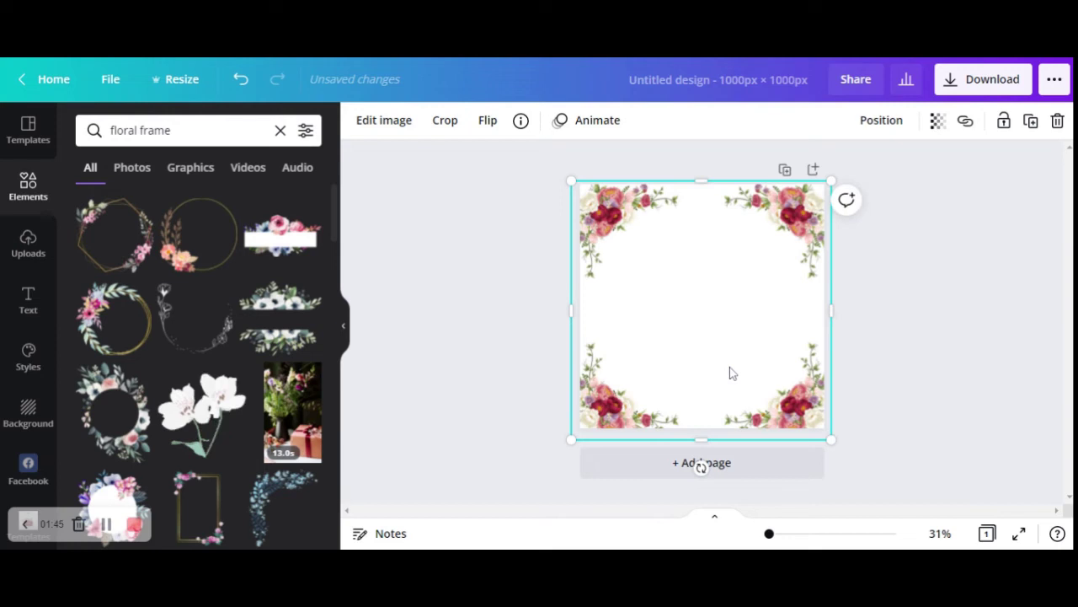
pyautogui.moveTo(731, 373); pyautogui.dragTo(728, 363)
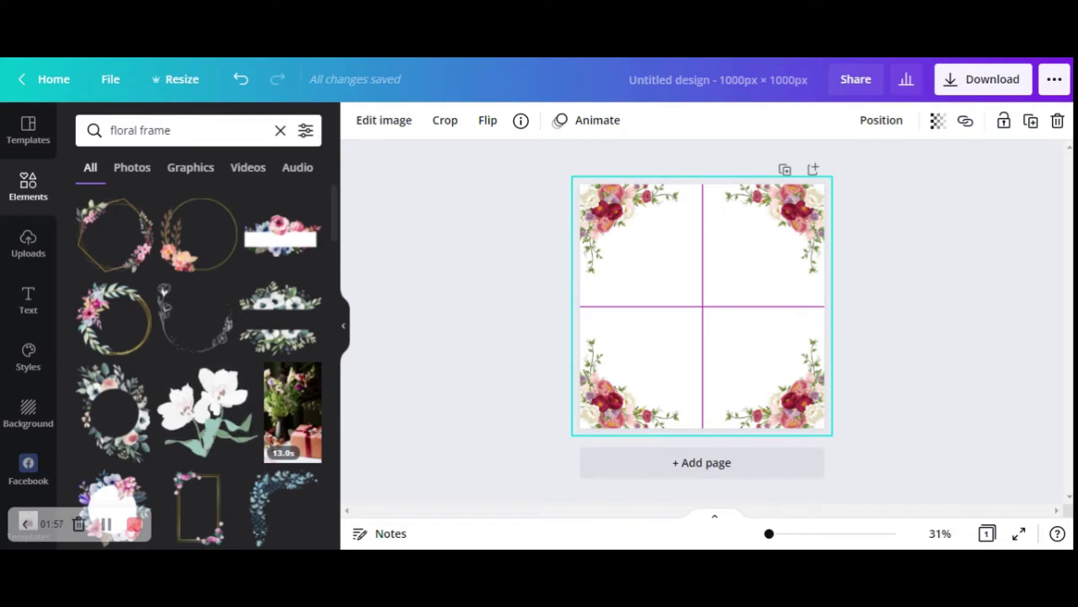
pyautogui.moveTo(725, 361); pyautogui.dragTo(729, 364)
pyautogui.click(934, 289)
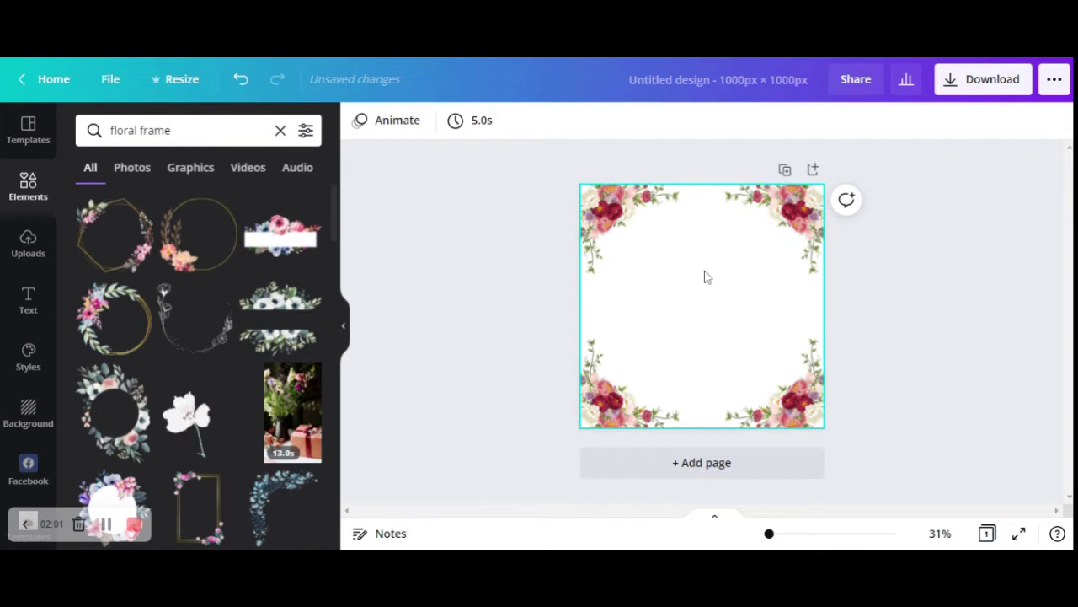
# Step: Add a default 'Add a heading' text box from the Text panel
pyautogui.click(28, 301)
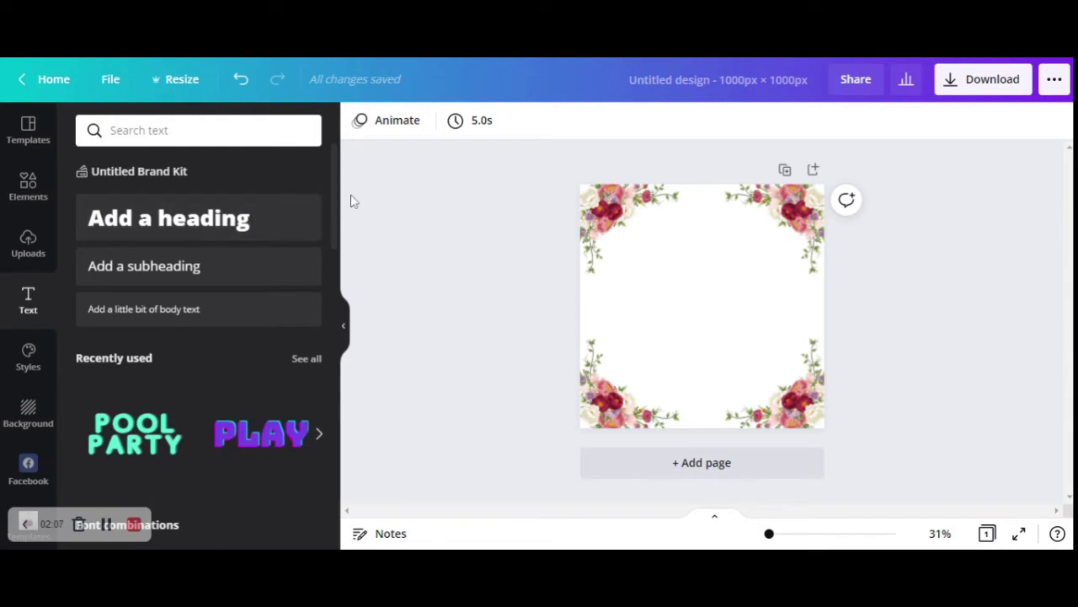
pyautogui.moveTo(337, 206)
pyautogui.mouseDown()
pyautogui.moveTo(337, 253)
pyautogui.moveTo(311, 274)
pyautogui.mouseUp()
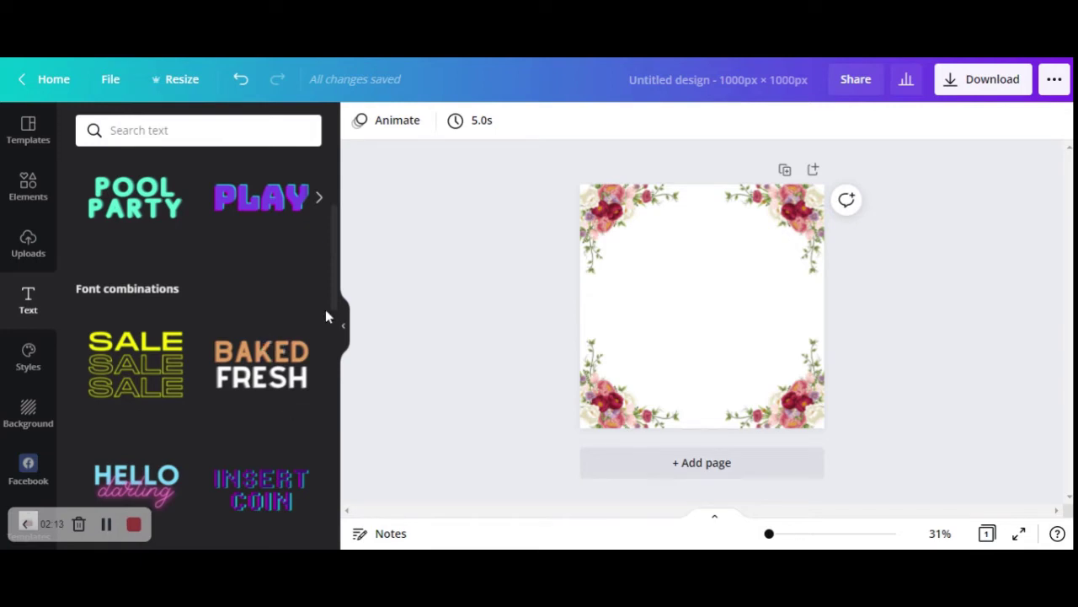
pyautogui.moveTo(333, 287); pyautogui.dragTo(306, 201)
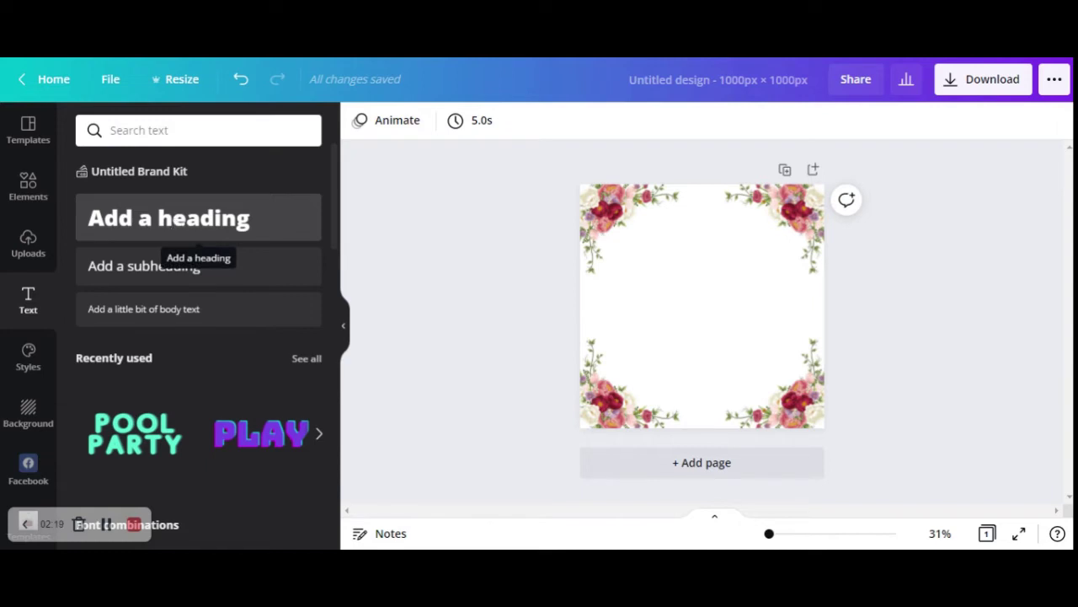
pyautogui.click(222, 218)
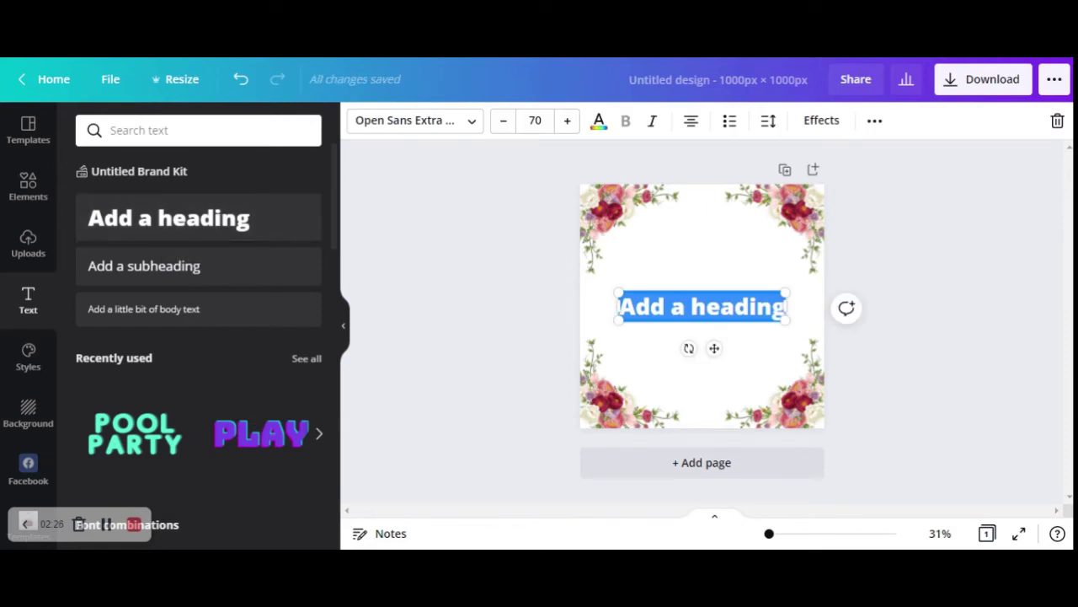
# Step: Change the heading to 'MOM', move it up, and colour it the dark red photo colour
pyautogui.write('MOM')
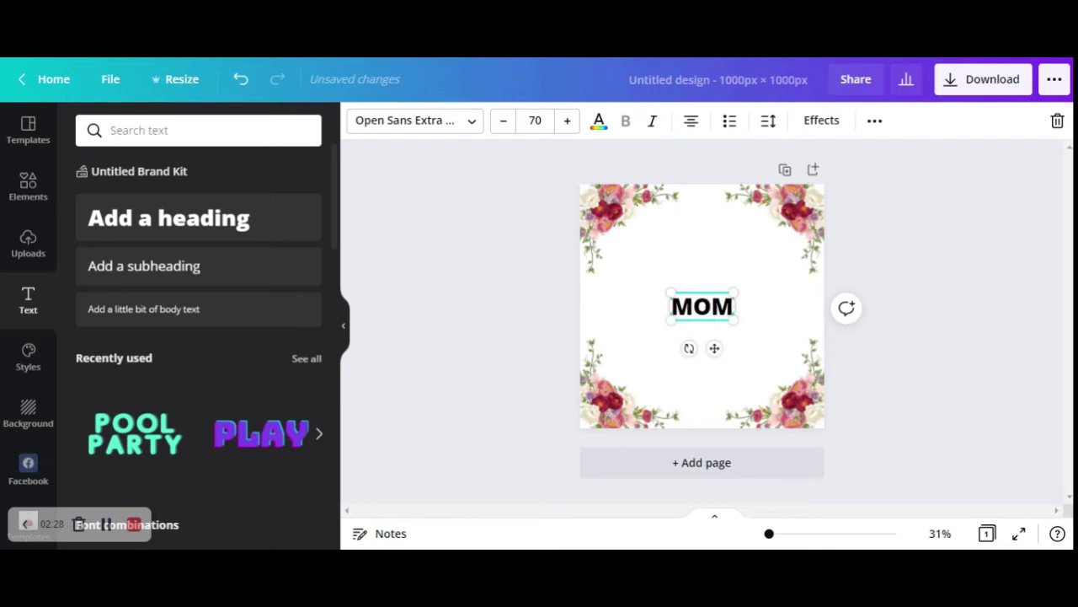
pyautogui.click(705, 315)
pyautogui.moveTo(704, 314); pyautogui.dragTo(701, 243)
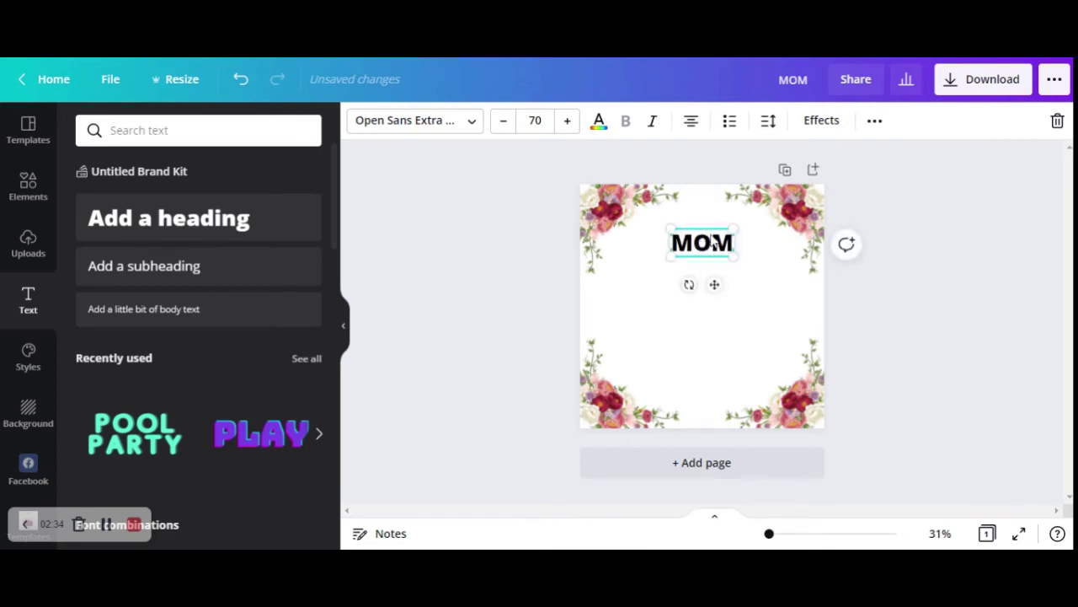
pyautogui.click(599, 121)
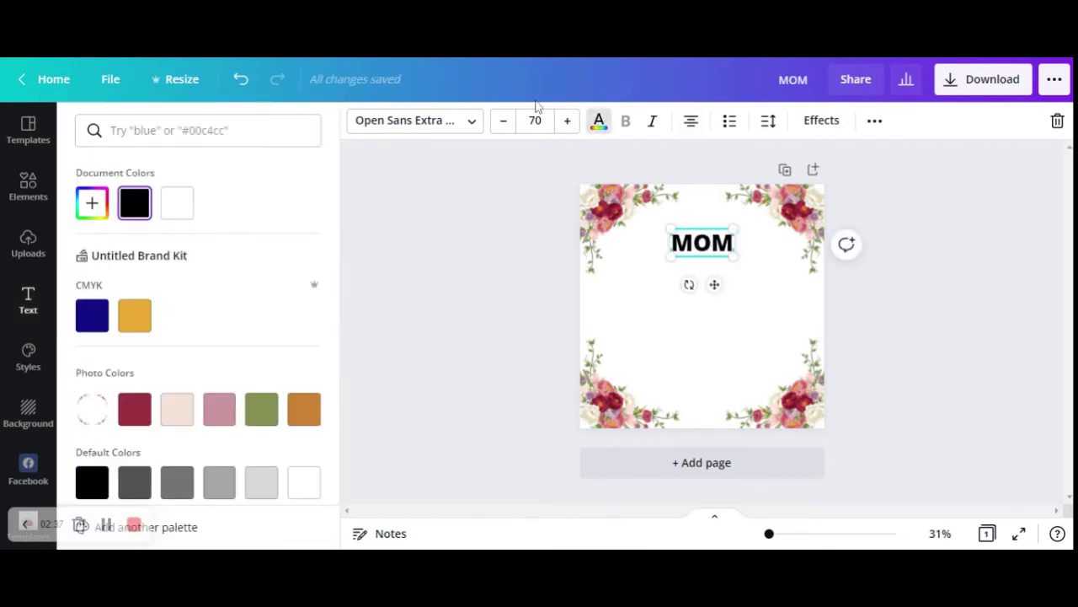
pyautogui.click(139, 417)
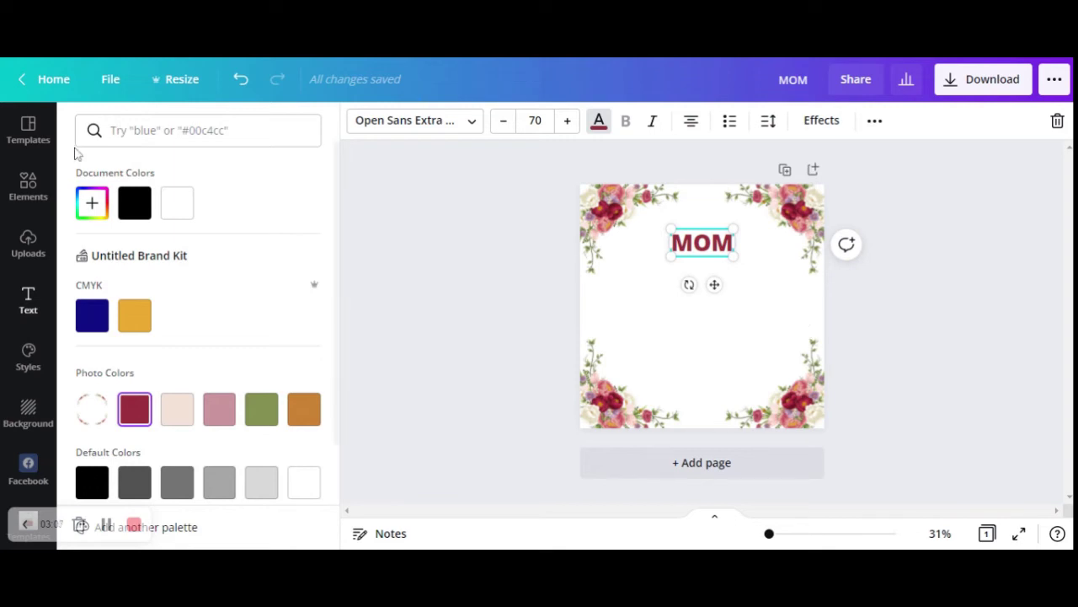
# Step: Add a 'to my amazing' subheading, widen it to one line, and place it above MOM
pyautogui.click(27, 295)
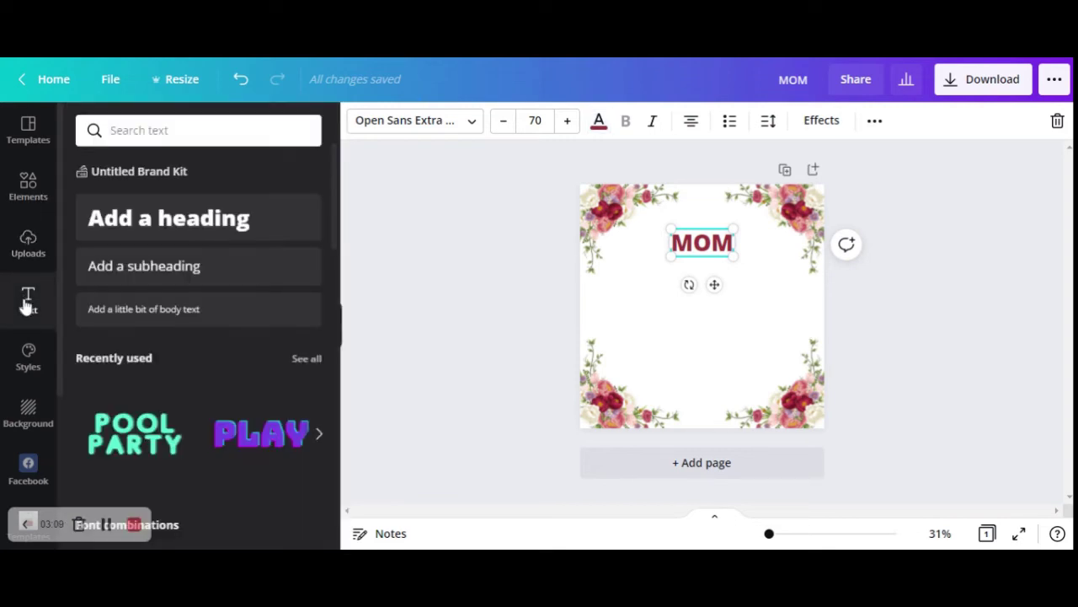
pyautogui.click(184, 267)
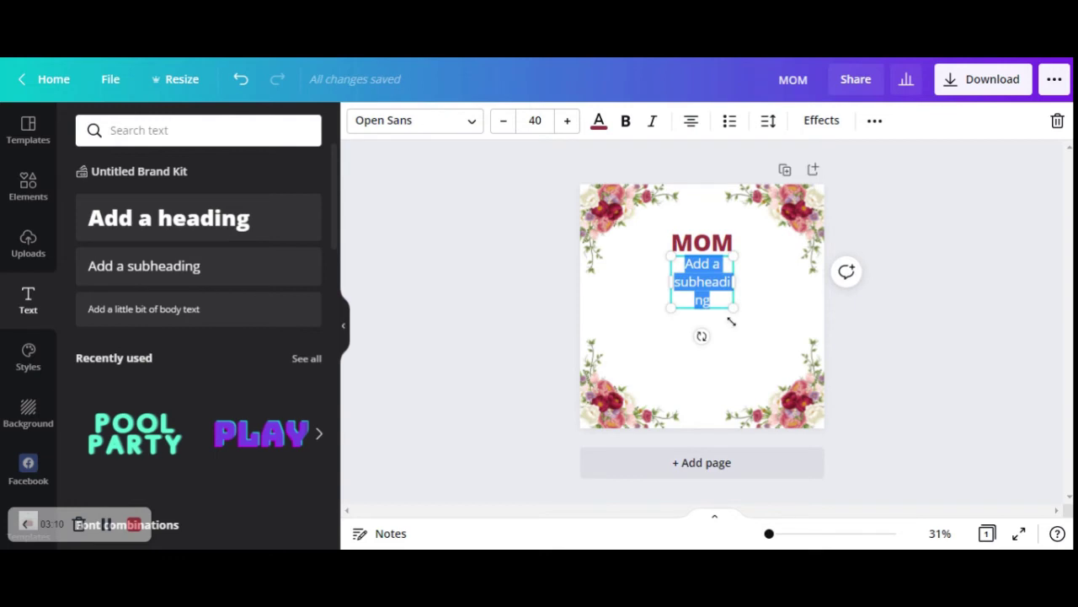
pyautogui.write('to my')
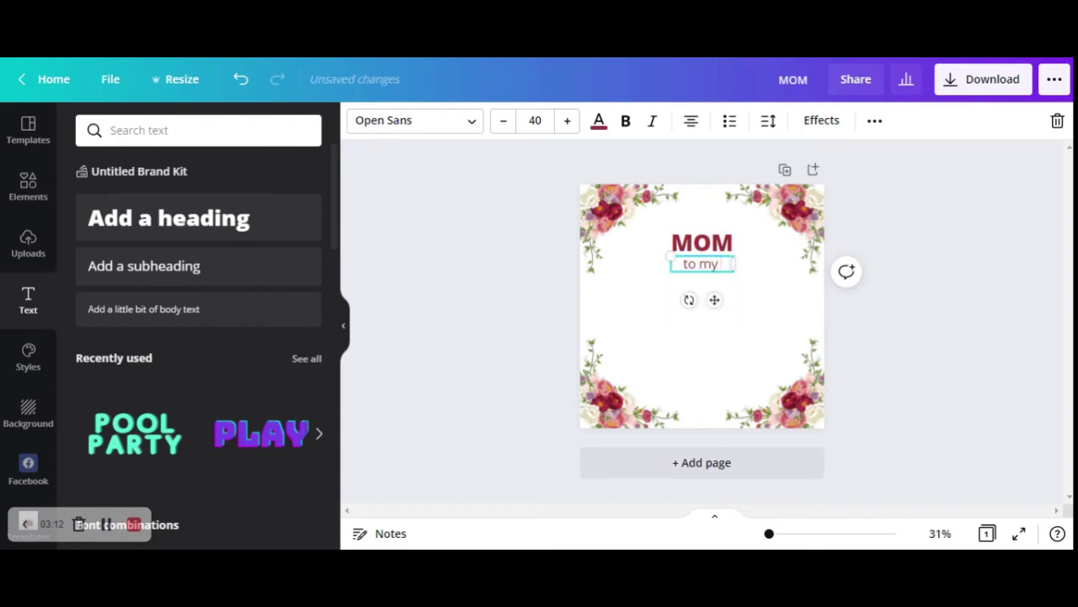
pyautogui.write(' amaz')
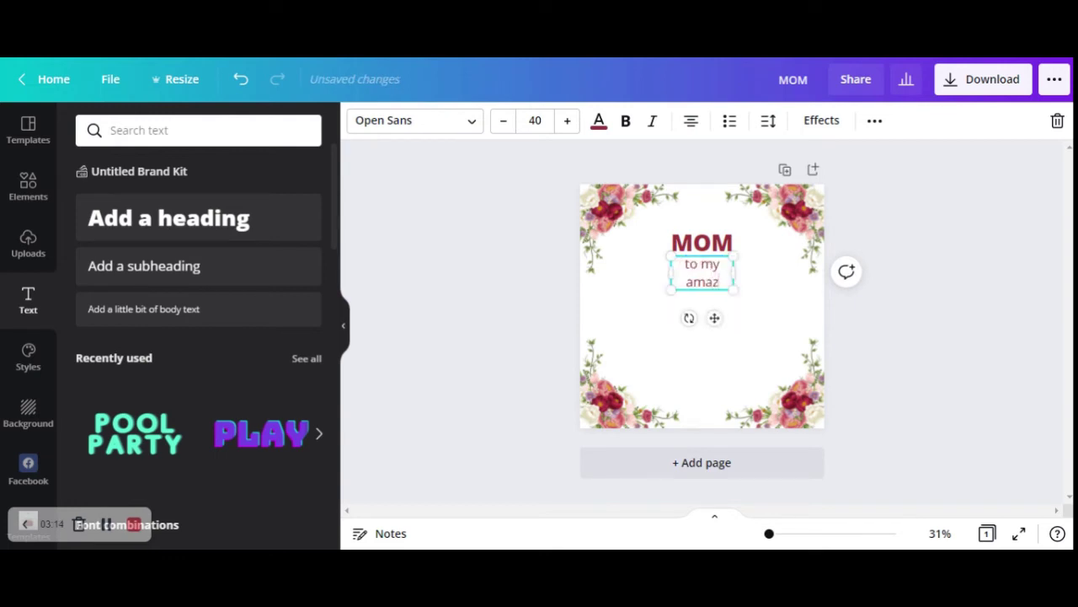
pyautogui.write('ing')
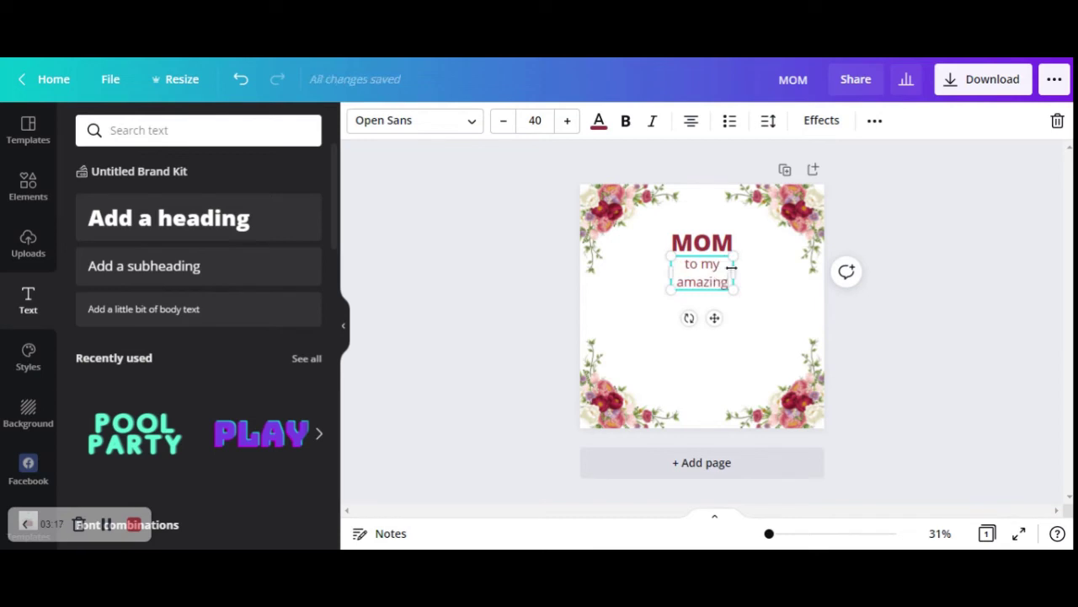
pyautogui.moveTo(737, 269)
pyautogui.mouseDown()
pyautogui.moveTo(770, 269)
pyautogui.moveTo(737, 295)
pyautogui.moveTo(719, 220)
pyautogui.mouseUp()
pyautogui.click(702, 312)
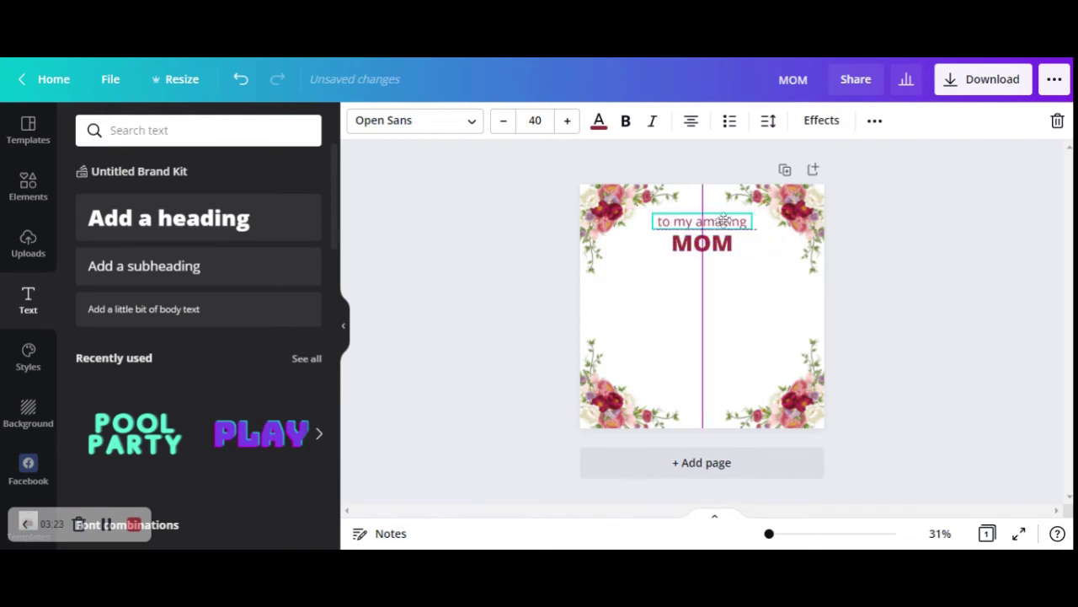
pyautogui.moveTo(752, 232)
pyautogui.mouseDown()
pyautogui.moveTo(777, 245)
pyautogui.moveTo(754, 232)
pyautogui.mouseUp()
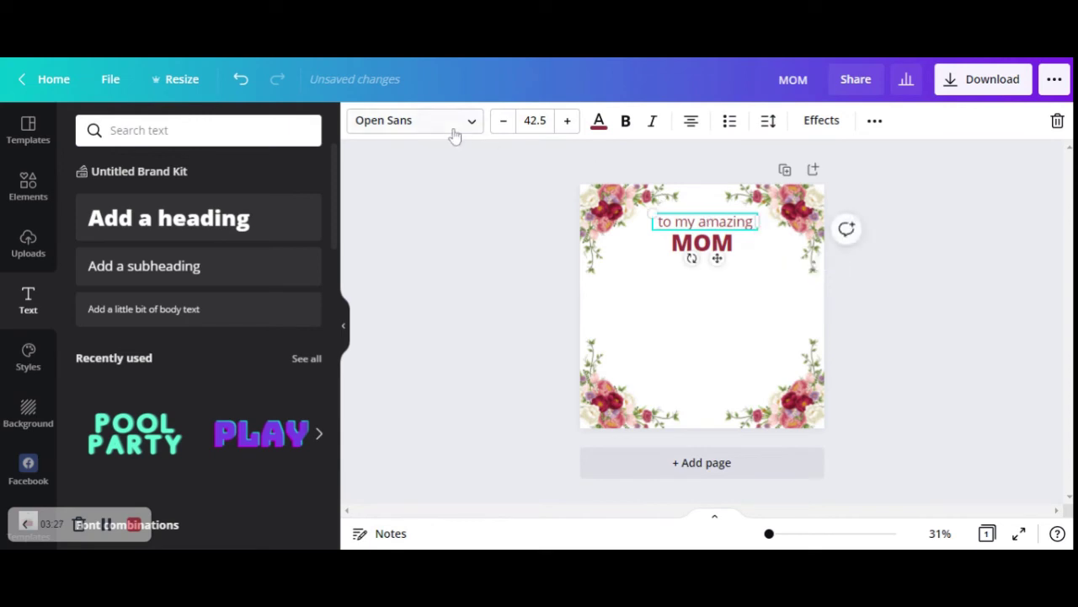
# Step: Reselect the 'to my amazing' line, keeping the font, and nudge it up slightly
pyautogui.click(413, 121)
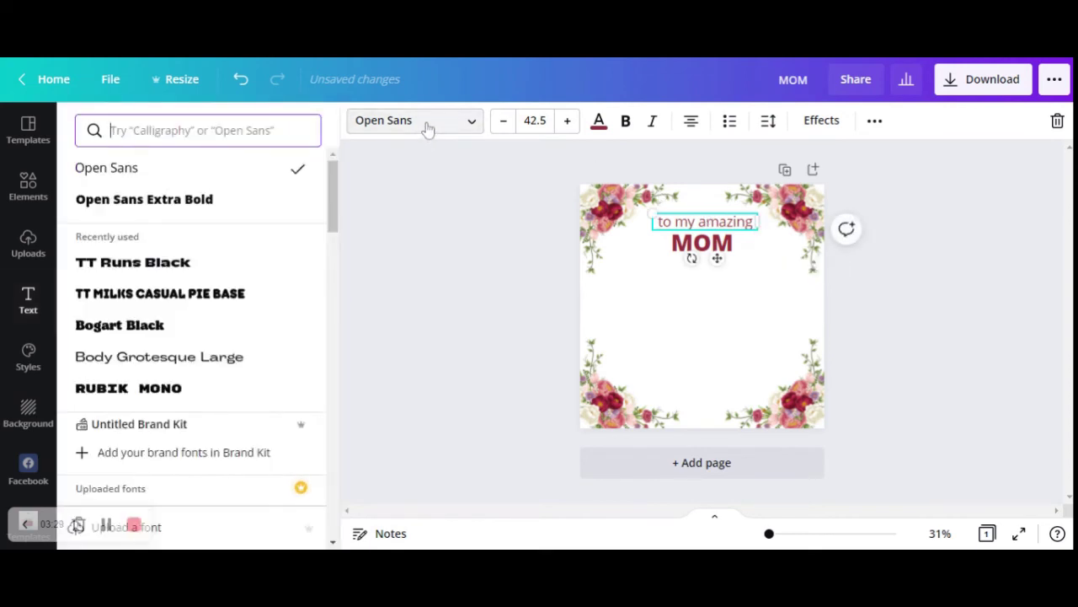
pyautogui.click(427, 126)
pyautogui.click(747, 251)
pyautogui.click(715, 226)
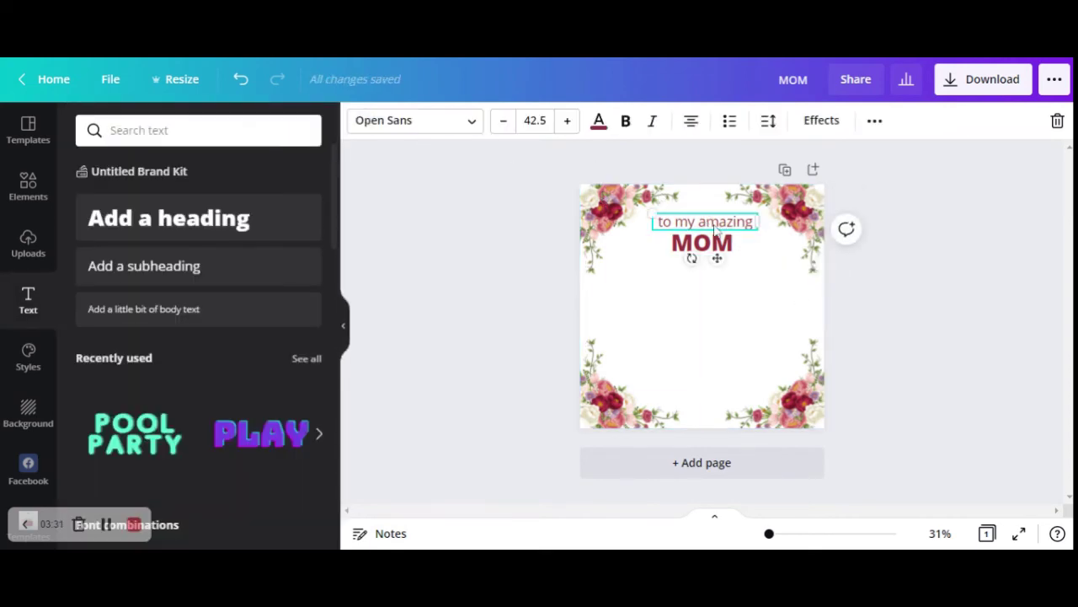
pyautogui.moveTo(714, 226); pyautogui.dragTo(711, 221)
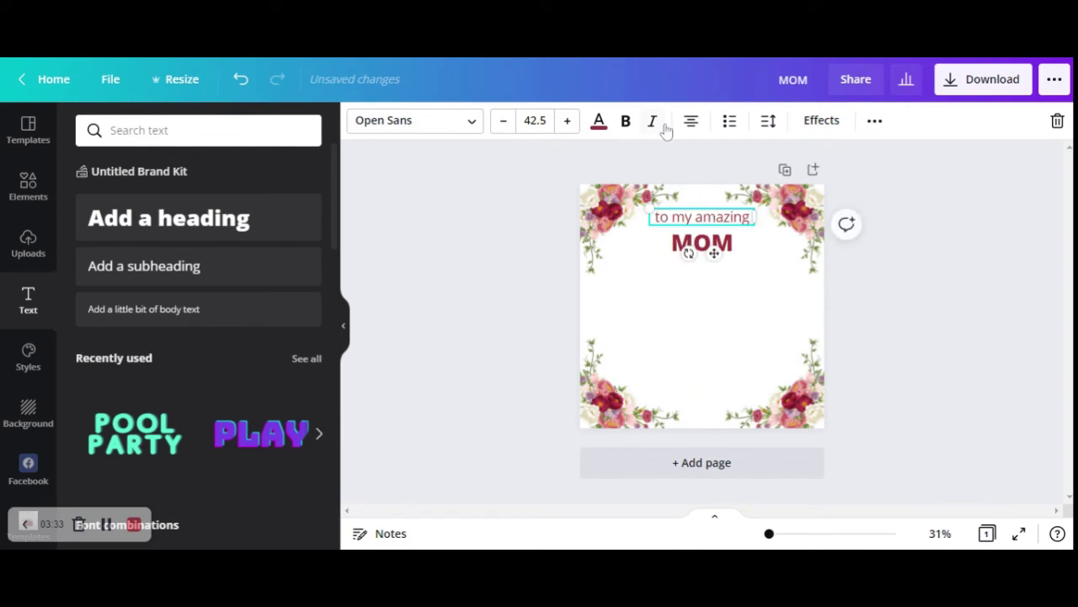
# Step: Make 'to my amazing' italic and black, then re-centre it above MOM
pyautogui.click(654, 123)
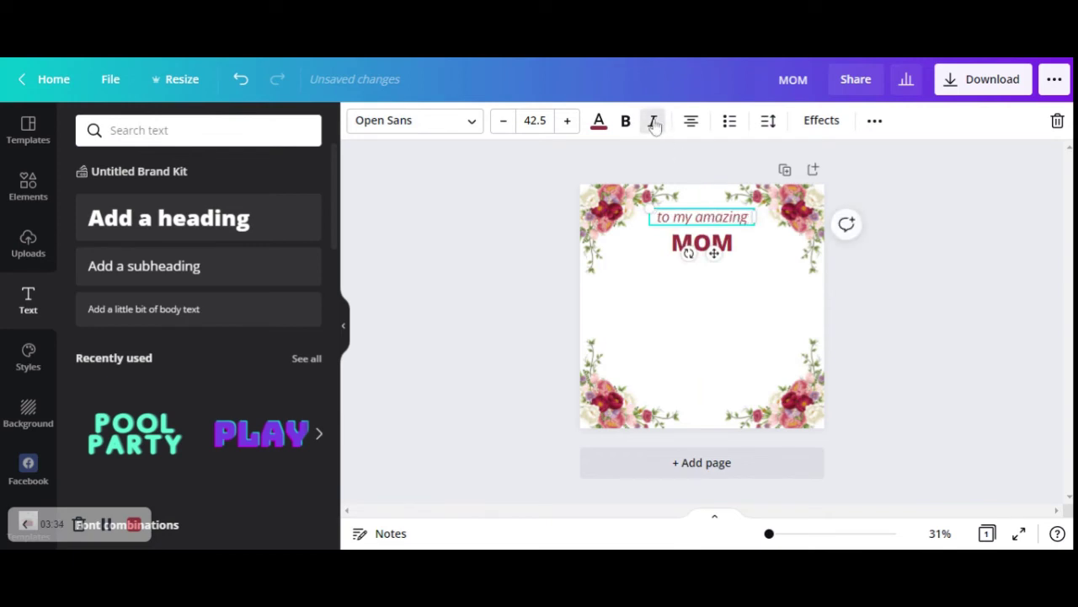
pyautogui.click(599, 121)
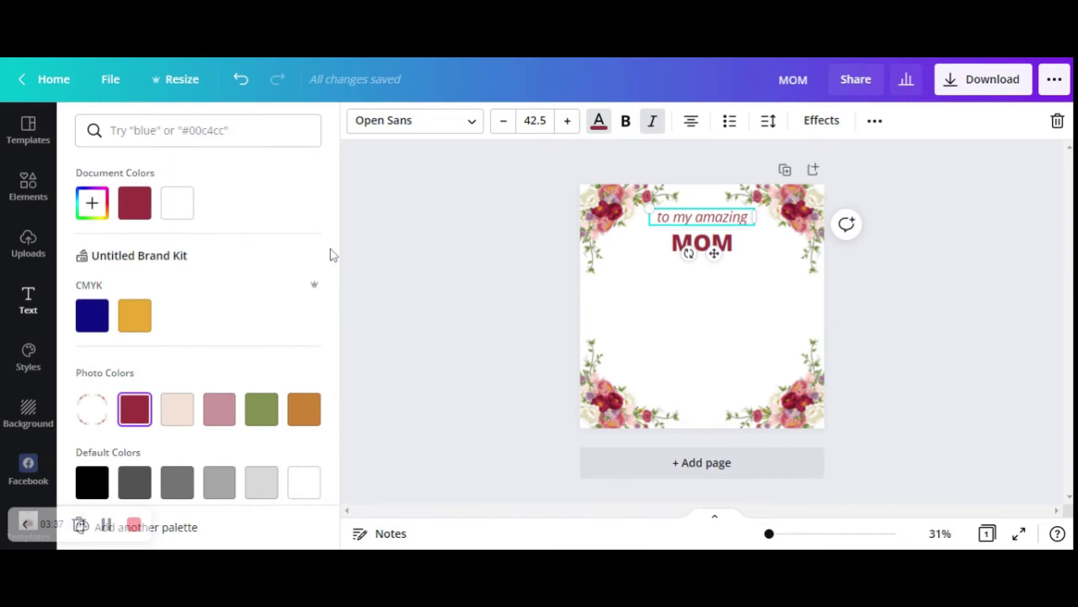
pyautogui.click(92, 482)
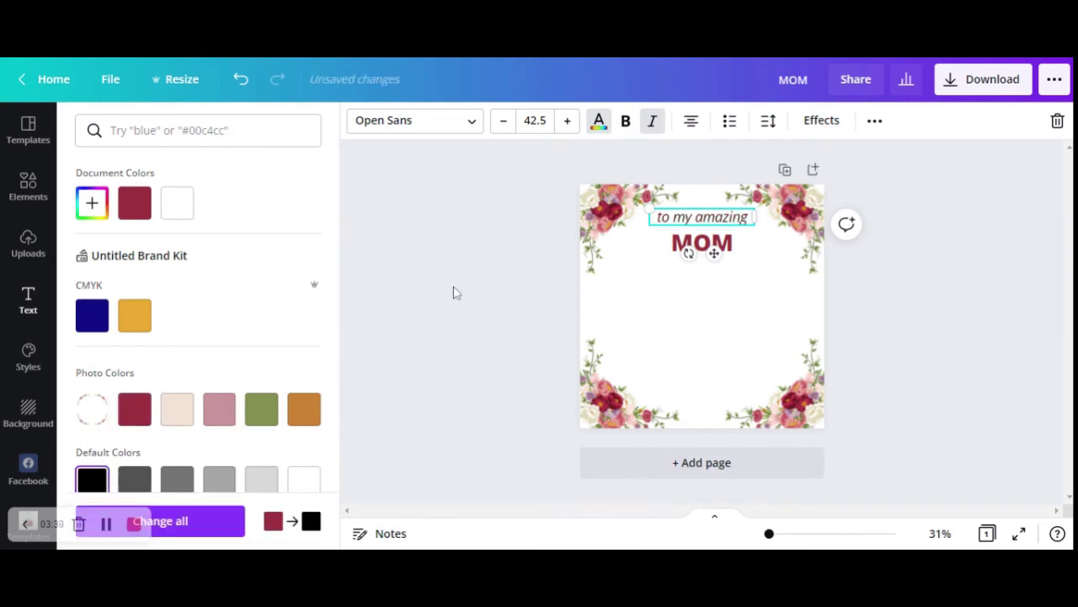
pyautogui.press('Escape')
pyautogui.click(699, 219)
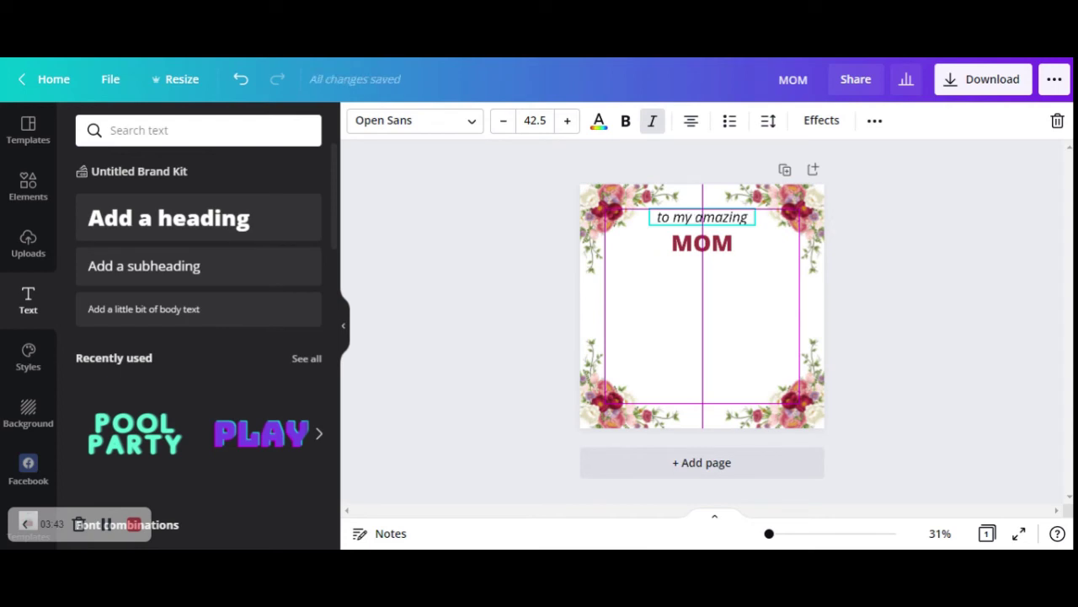
pyautogui.moveTo(702, 218); pyautogui.dragTo(702, 217)
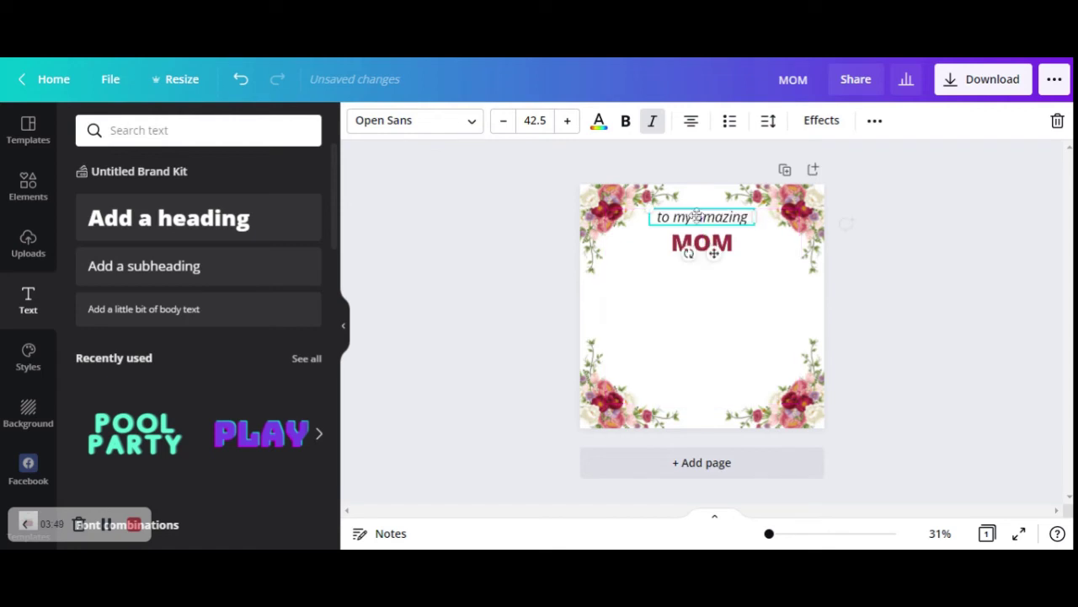
# Step: Shift the MOM heading up slightly, keeping it centred
pyautogui.click(704, 248)
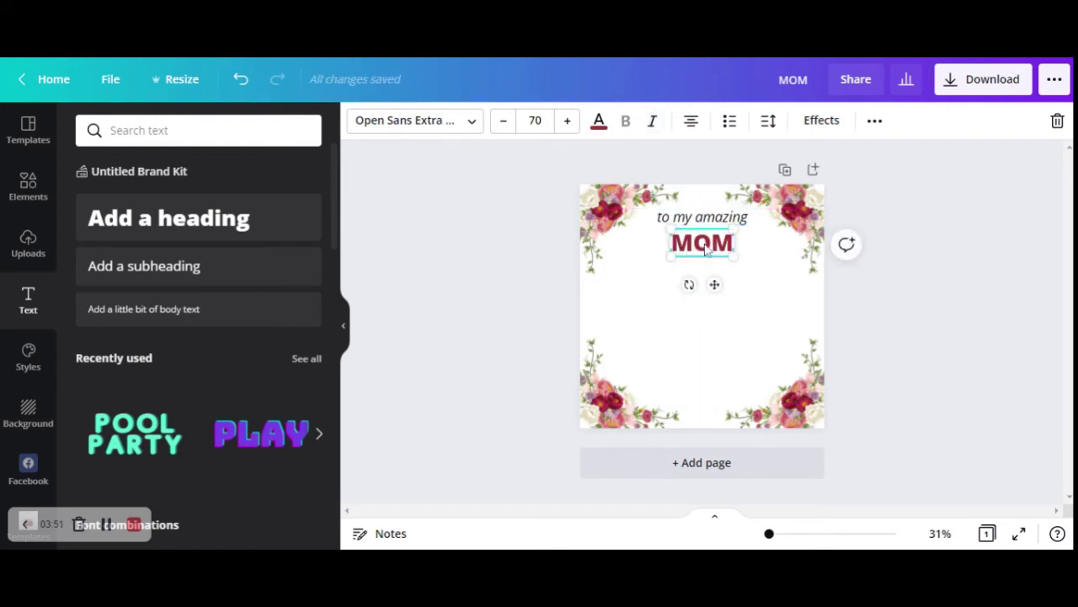
pyautogui.moveTo(704, 248); pyautogui.dragTo(704, 244)
pyautogui.click(770, 289)
# Step: Duplicate the top line to the bottom, retype it as 'thank you for your love!', and widen it
pyautogui.click(729, 219)
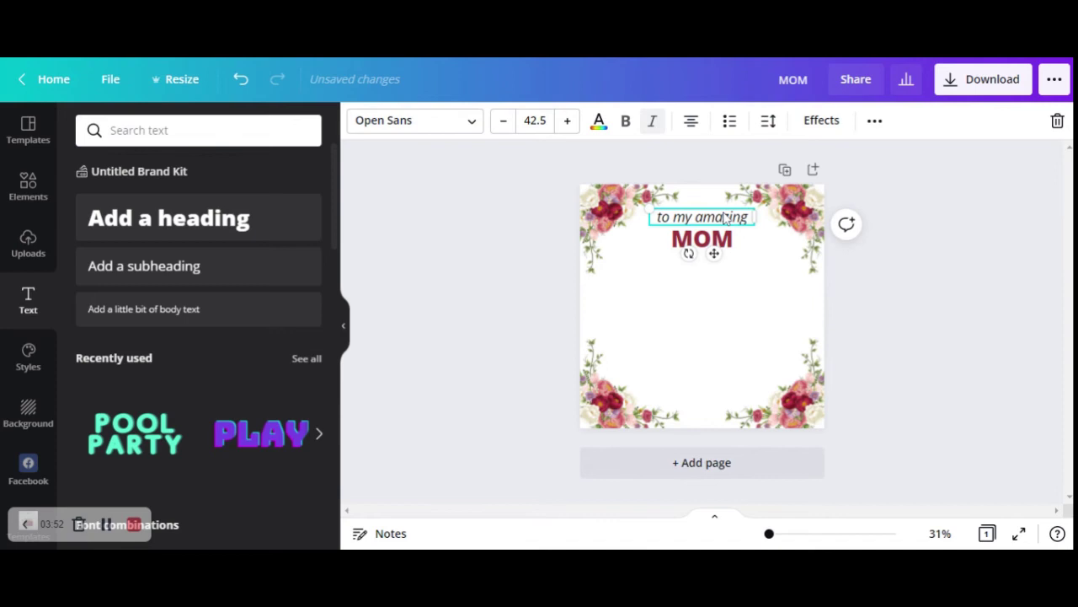
pyautogui.hotkey('ctrl', 'd')
pyautogui.moveTo(729, 220)
pyautogui.mouseDown()
pyautogui.moveTo(718, 403)
pyautogui.moveTo(648, 385)
pyautogui.mouseUp()
pyautogui.doubleClick(722, 389)
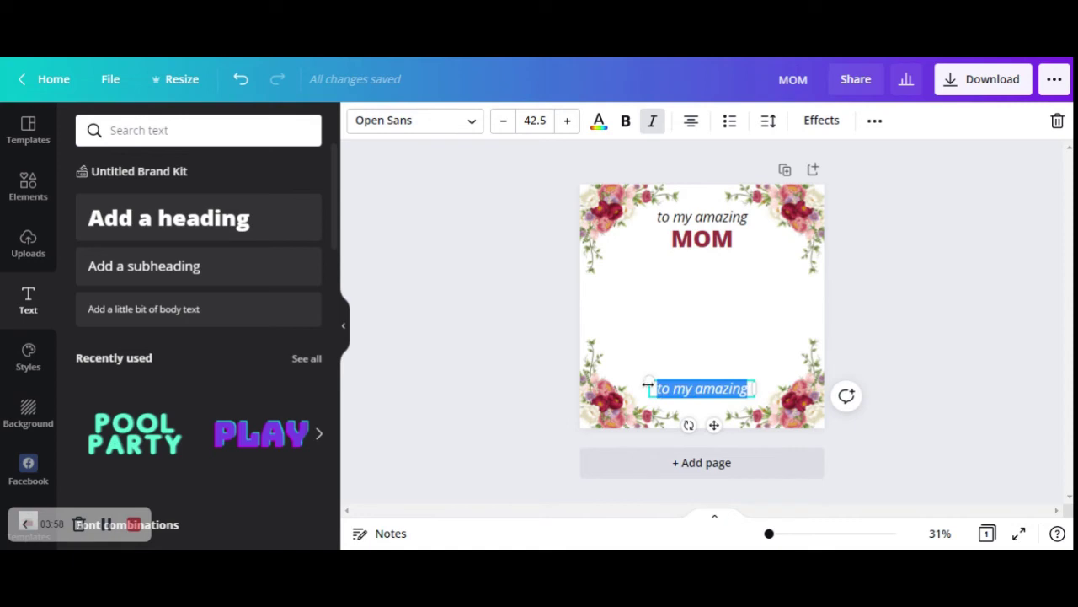
pyautogui.write('thank yo')
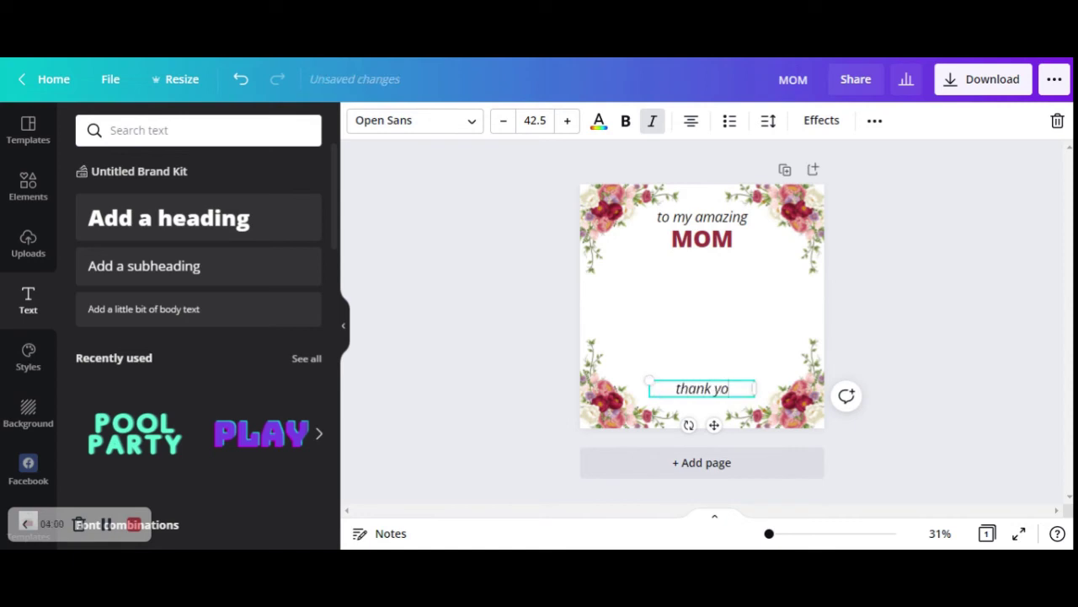
pyautogui.write('u for yo')
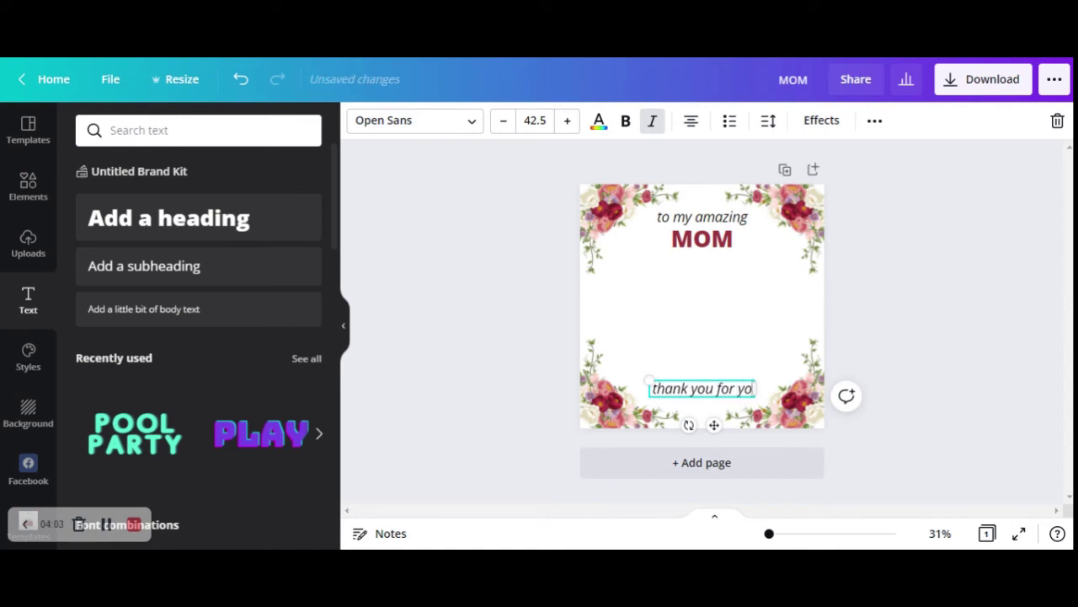
pyautogui.write('ur love!')
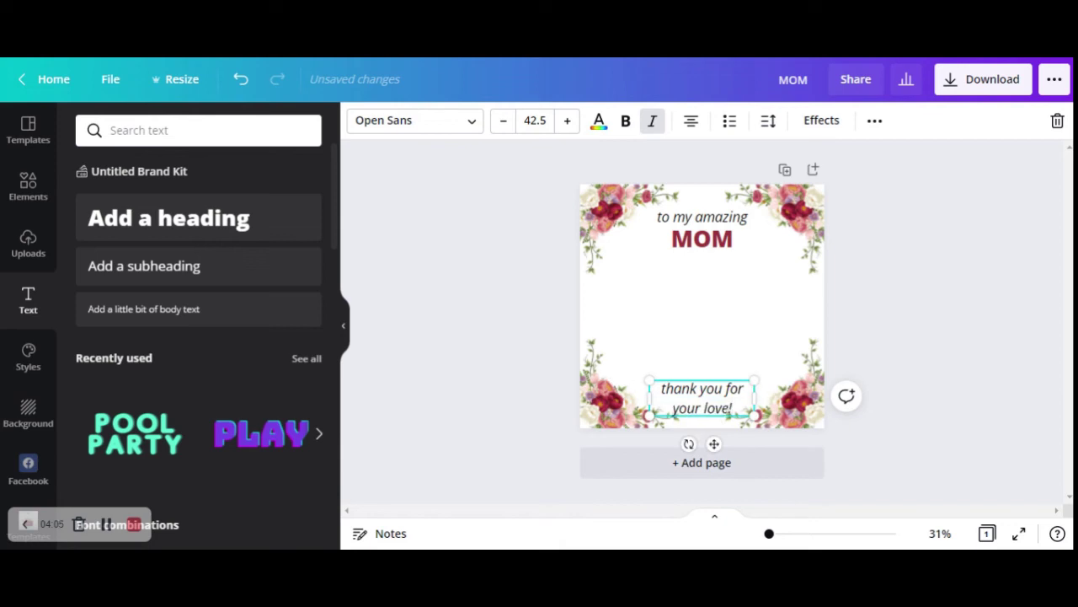
pyautogui.moveTo(755, 398)
pyautogui.mouseDown()
pyautogui.moveTo(767, 397)
pyautogui.moveTo(706, 407)
pyautogui.mouseUp()
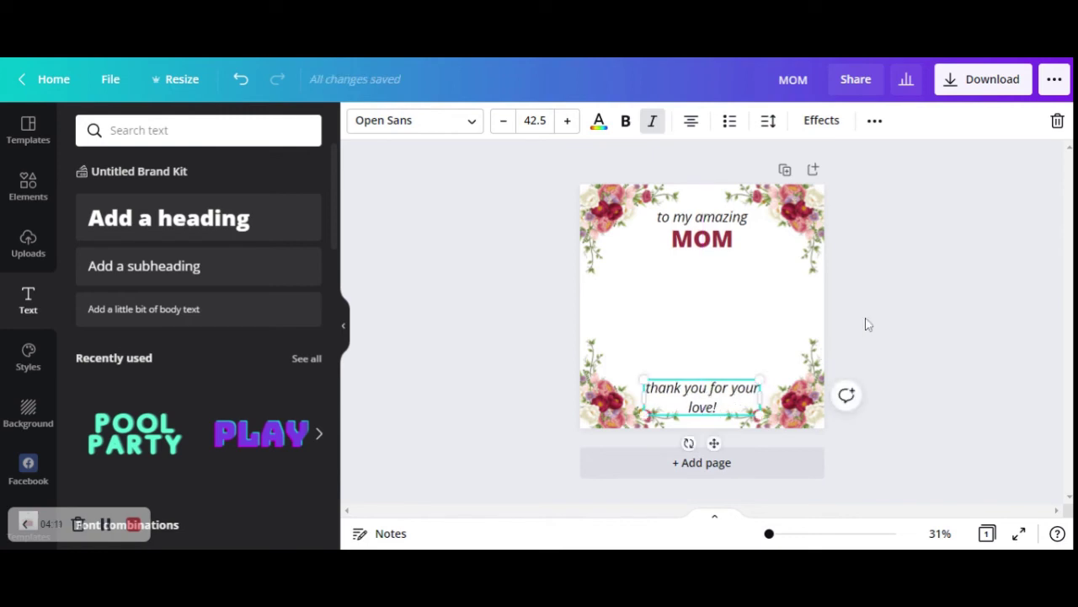
pyautogui.click(893, 313)
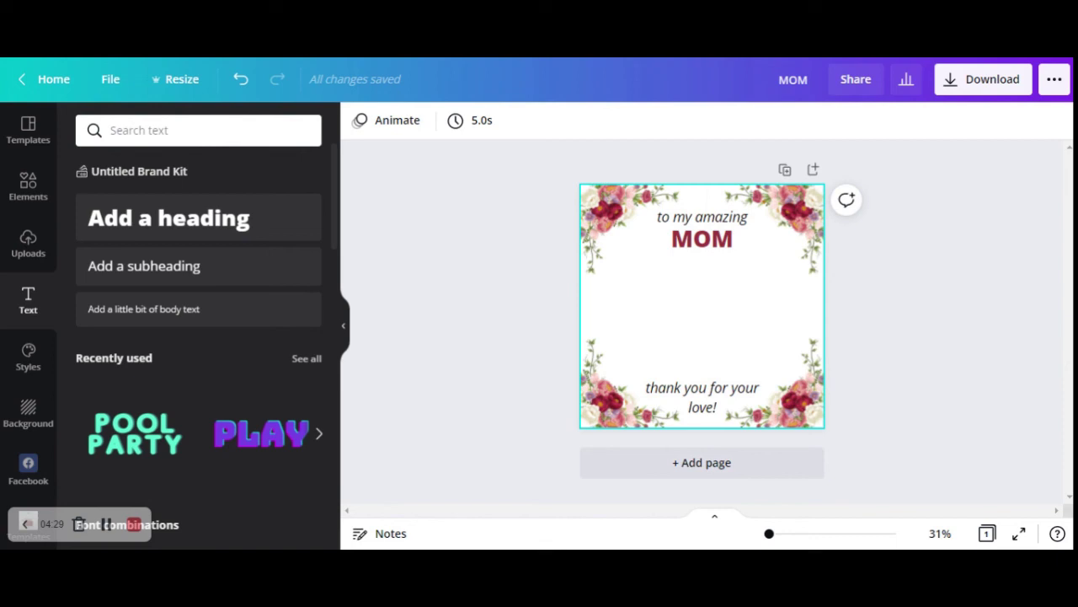
# Step: Choose JPG as the download file type with quality set to 100
pyautogui.click(963, 88)
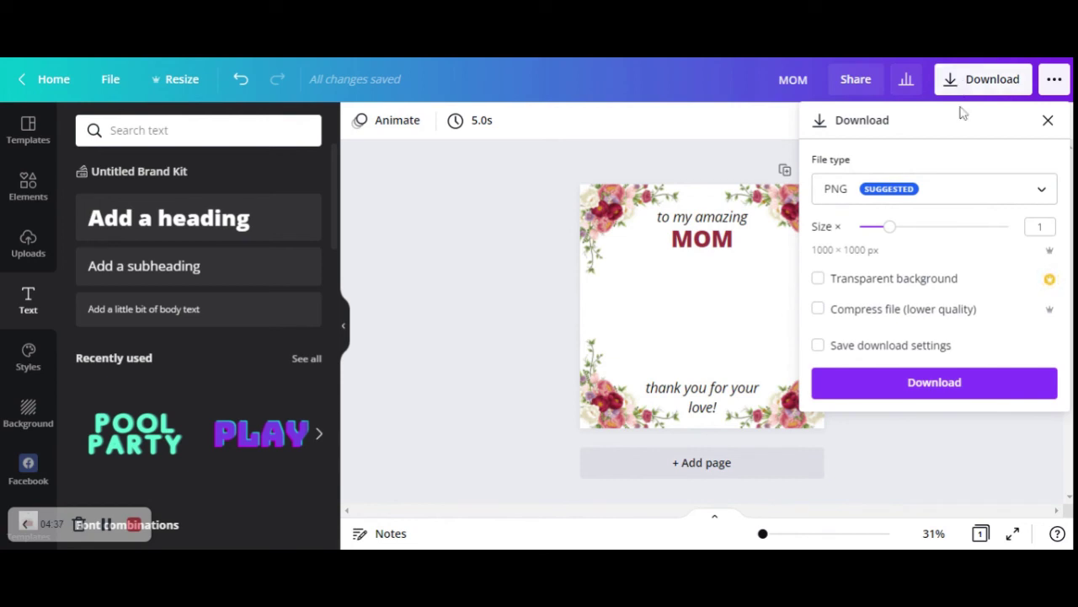
pyautogui.click(953, 193)
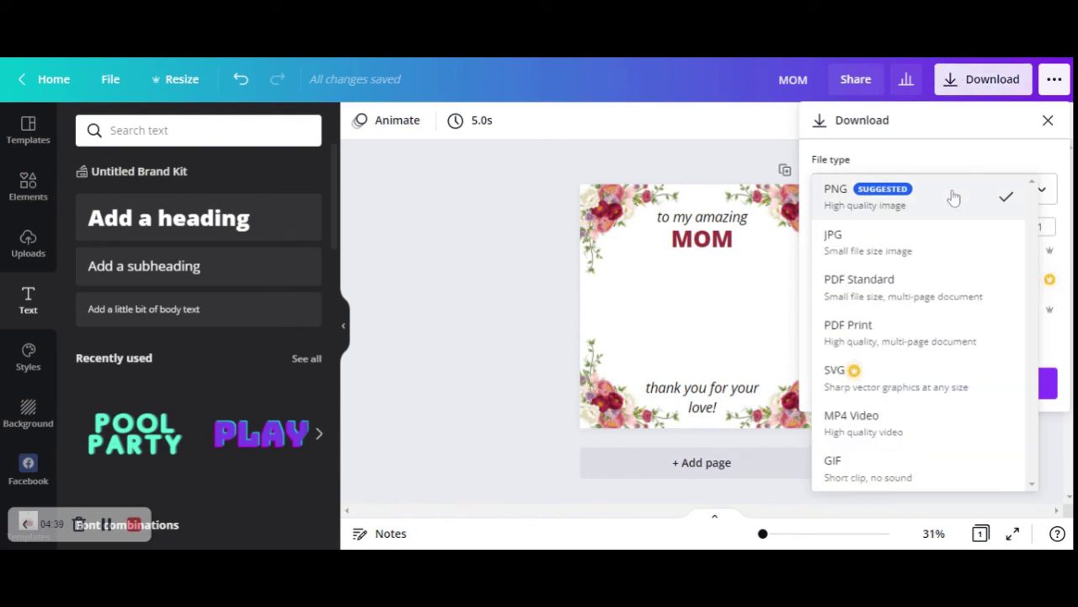
pyautogui.click(955, 244)
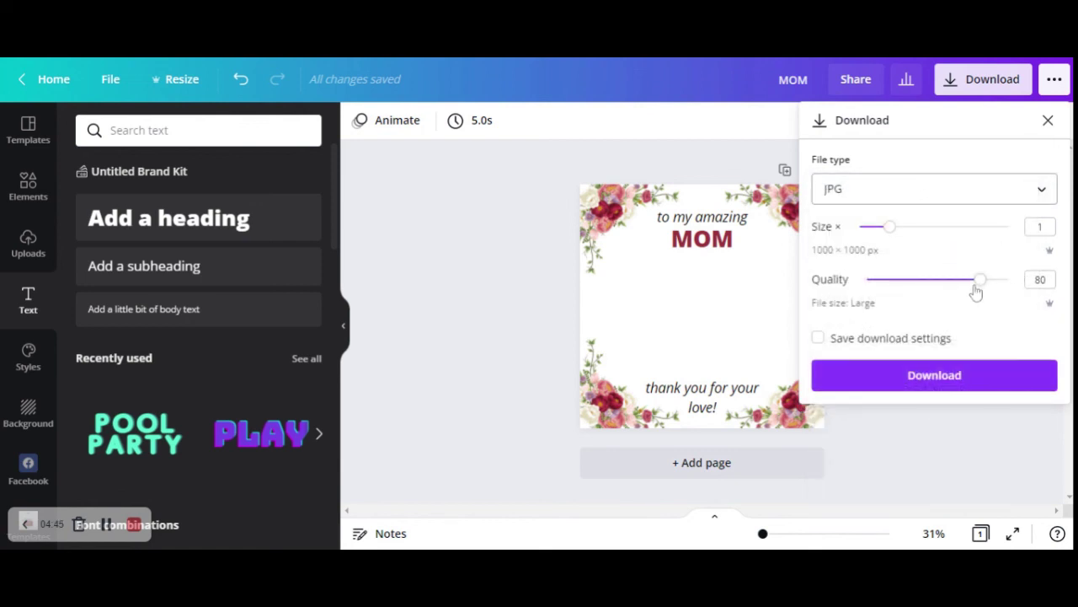
pyautogui.moveTo(975, 290); pyautogui.dragTo(1017, 299)
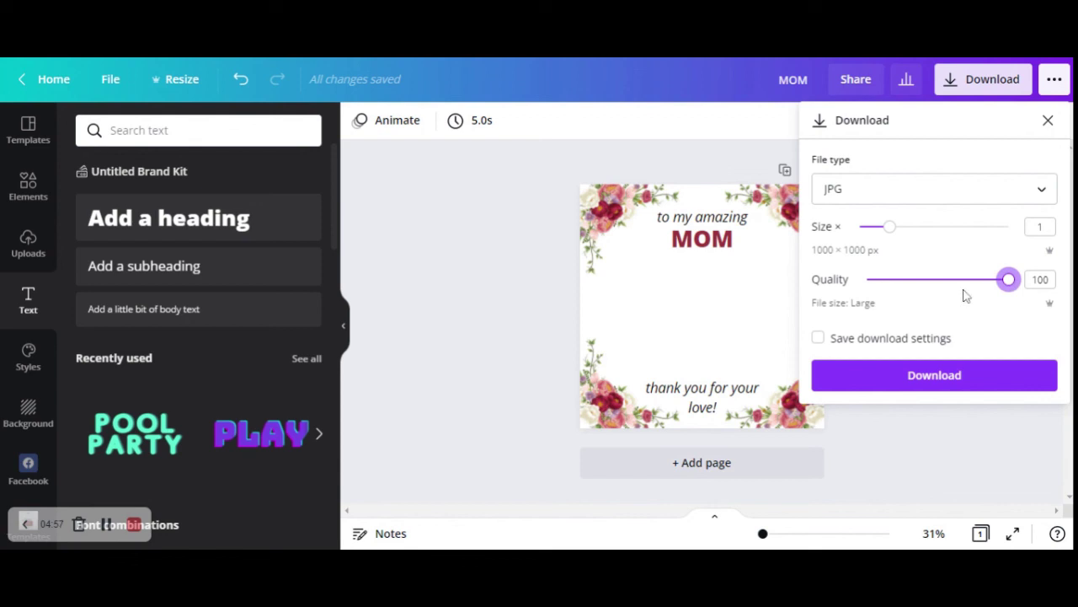
# Step: Download the floral MOM card as a JPG and close the 'You've got your design' popup
pyautogui.click(913, 380)
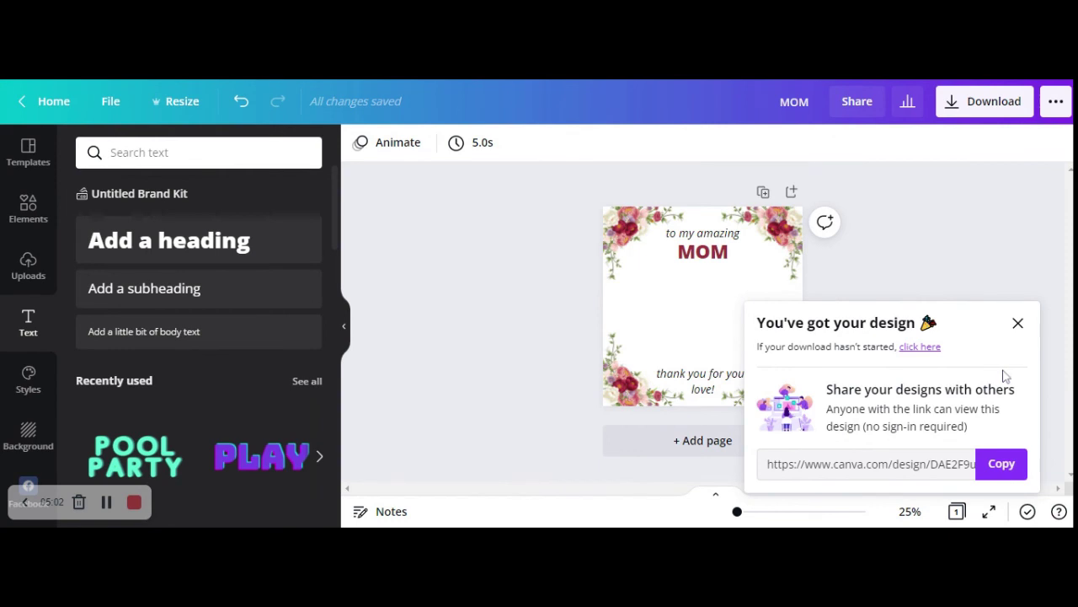
pyautogui.click(1018, 323)
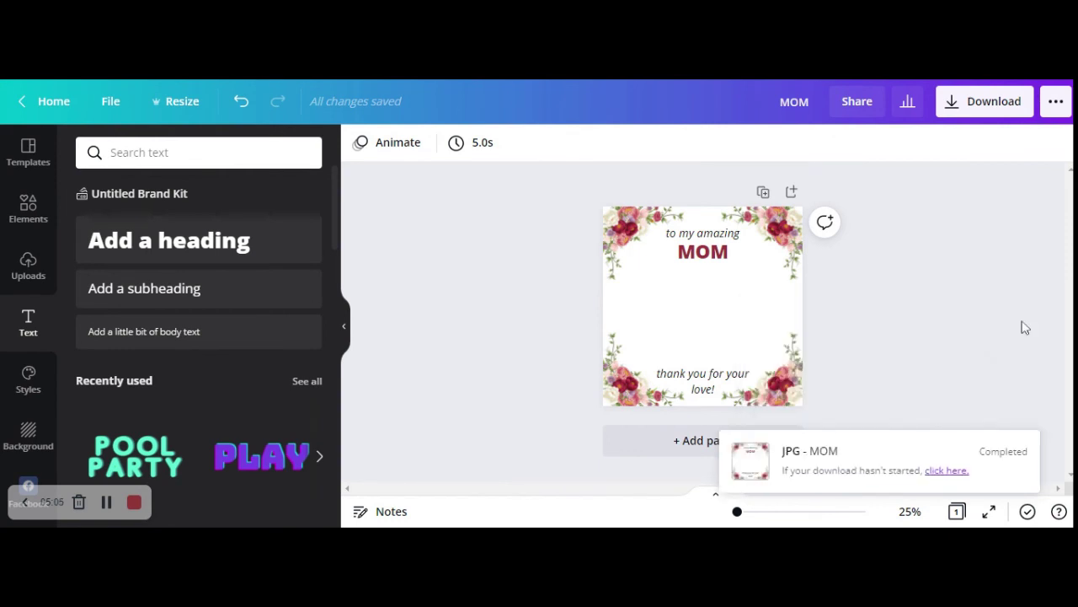